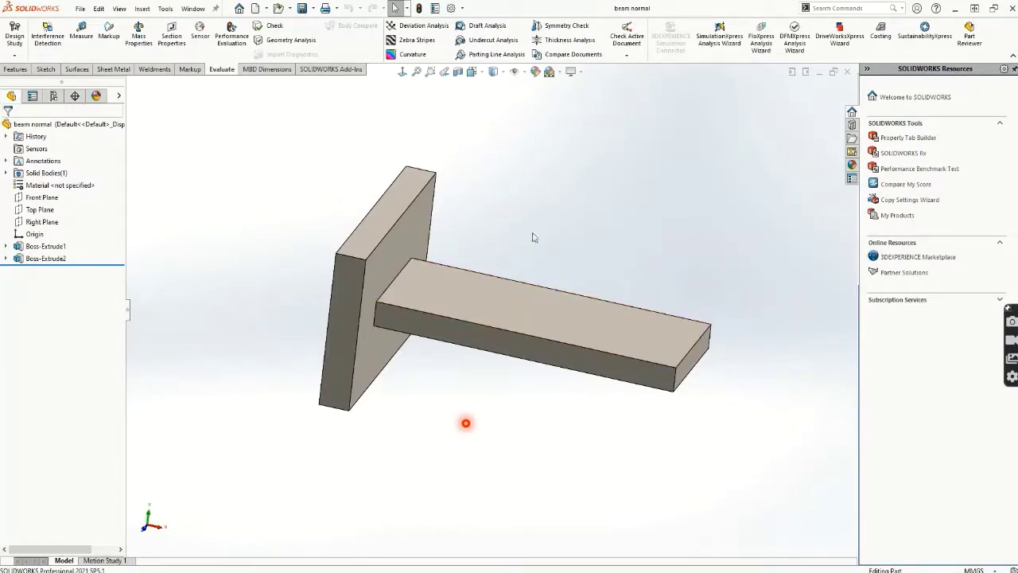
- Open the existing SimulationXpress study for the flat cantilever beam part
{"action": "middle_click_drag", "start_coordinate": [620, 261], "coordinate": [559, 276]}
{"action": "scroll", "coordinate": [559, 276], "scroll_direction": "down", "scroll_amount": 1}
{"action": "scroll", "coordinate": [558, 277], "scroll_direction": "up", "scroll_amount": 1}
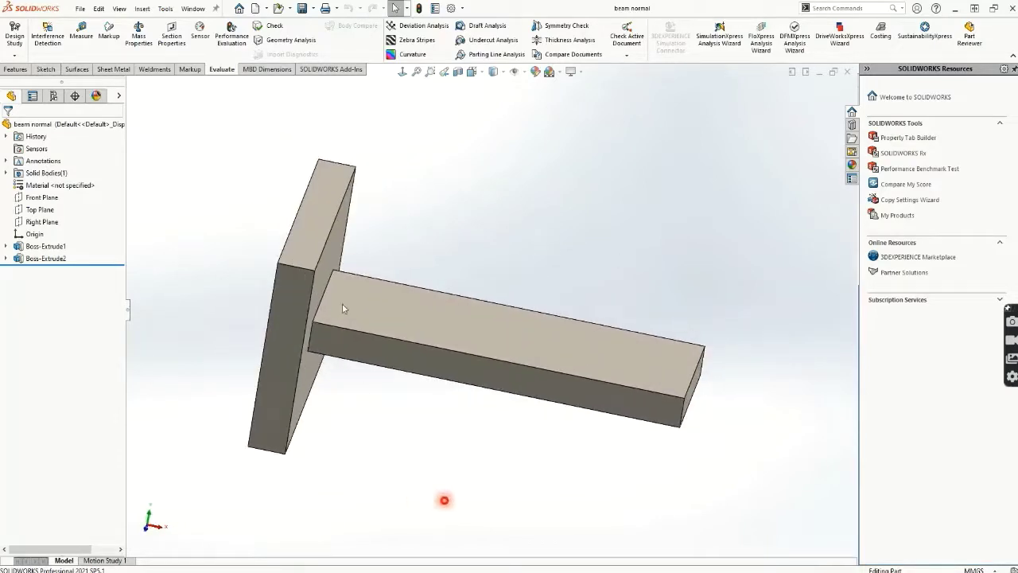
{"action": "middle_click_drag", "start_coordinate": [501, 371], "coordinate": [642, 327]}
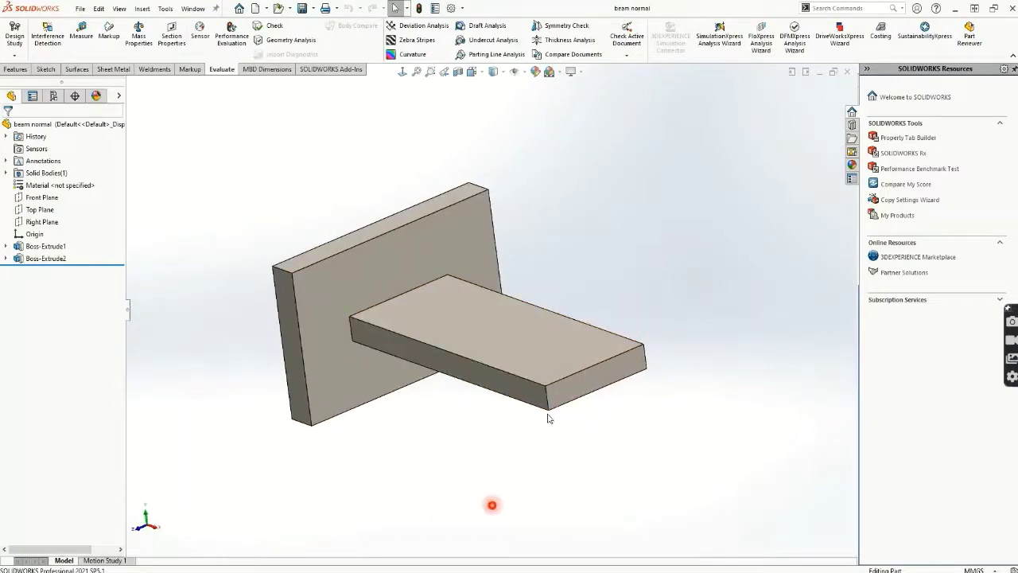
{"action": "middle_click_drag", "start_coordinate": [548, 414], "coordinate": [608, 385]}
{"action": "left_click", "coordinate": [719, 37]}
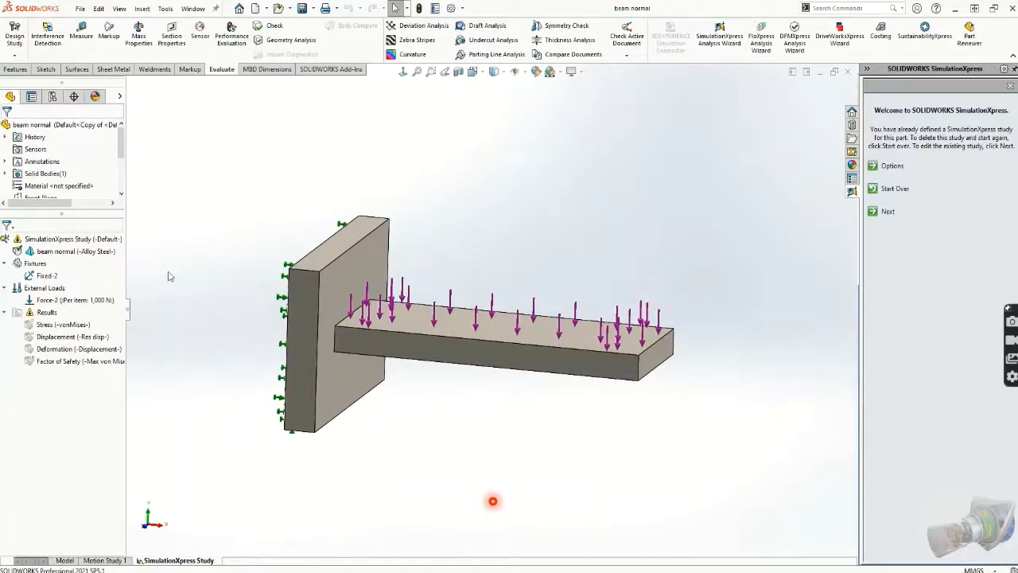
- Check the flat beam's existing fixed support on the plate's back face and the 1000 N normal force on the beam's top face
{"action": "double_click", "coordinate": [49, 276]}
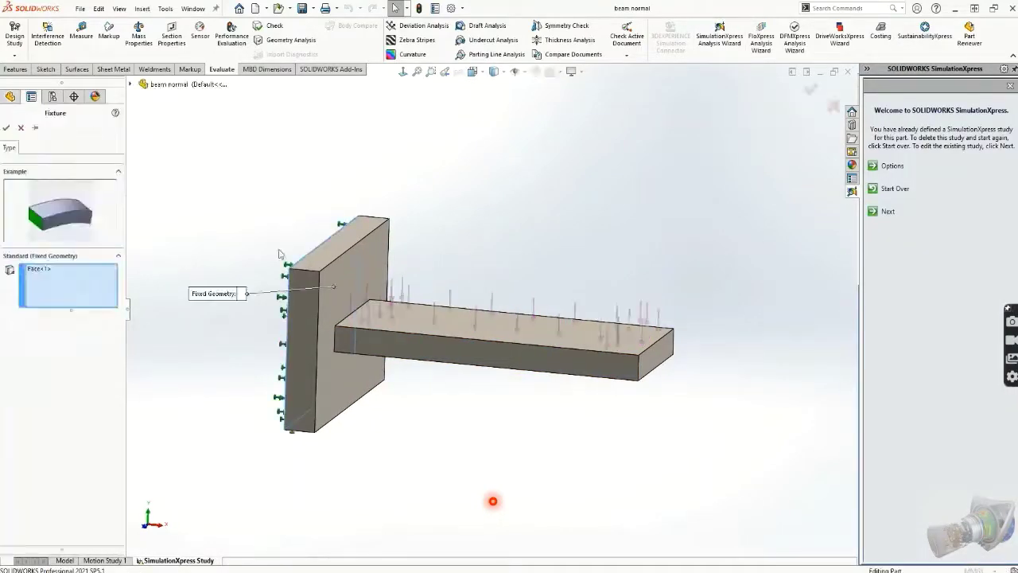
{"action": "middle_click_drag", "start_coordinate": [280, 252], "coordinate": [358, 240]}
{"action": "middle_click_drag", "start_coordinate": [395, 387], "coordinate": [394, 306]}
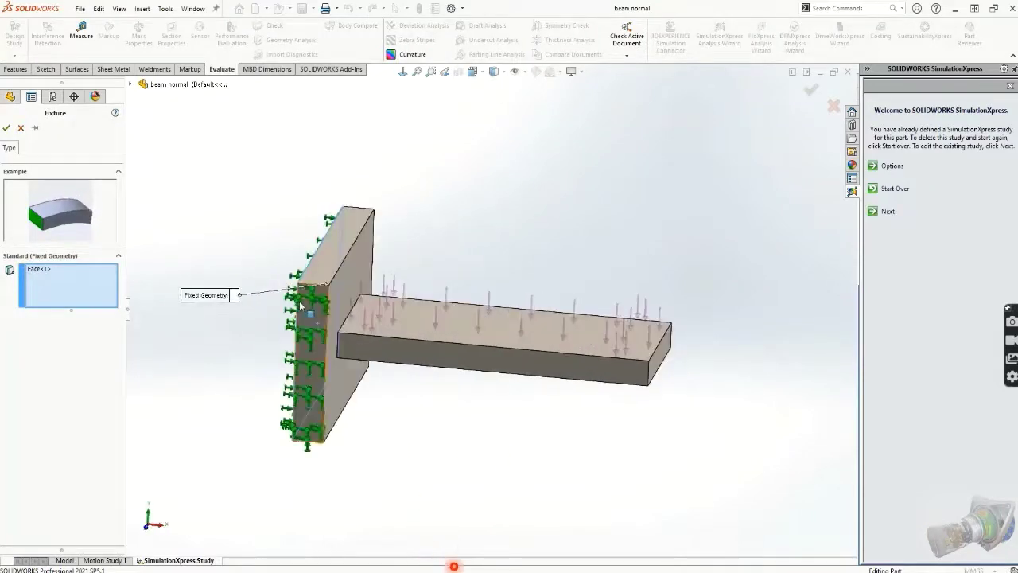
{"action": "left_click", "coordinate": [6, 128]}
{"action": "double_click", "coordinate": [56, 300]}
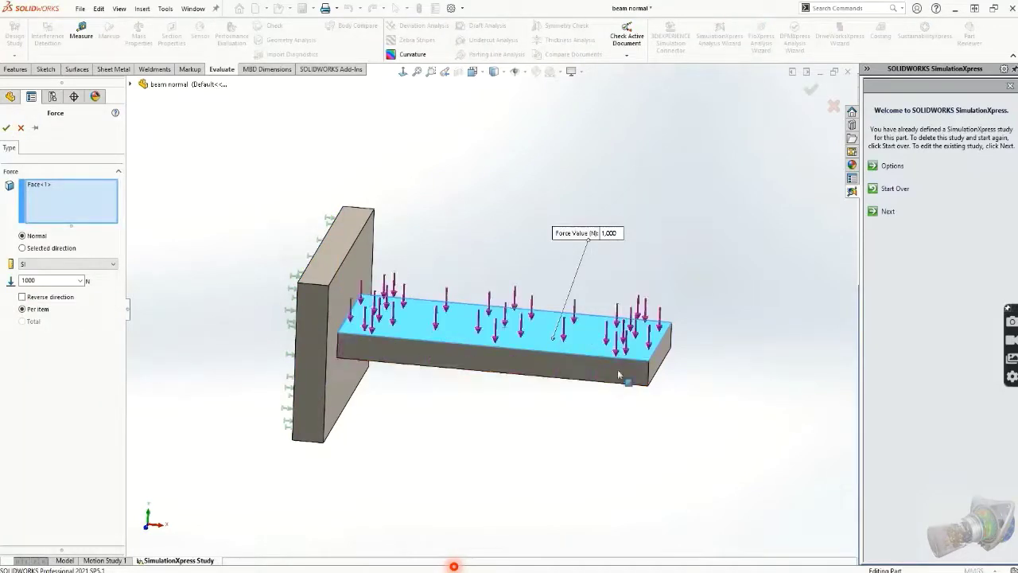
{"action": "left_click", "coordinate": [6, 128]}
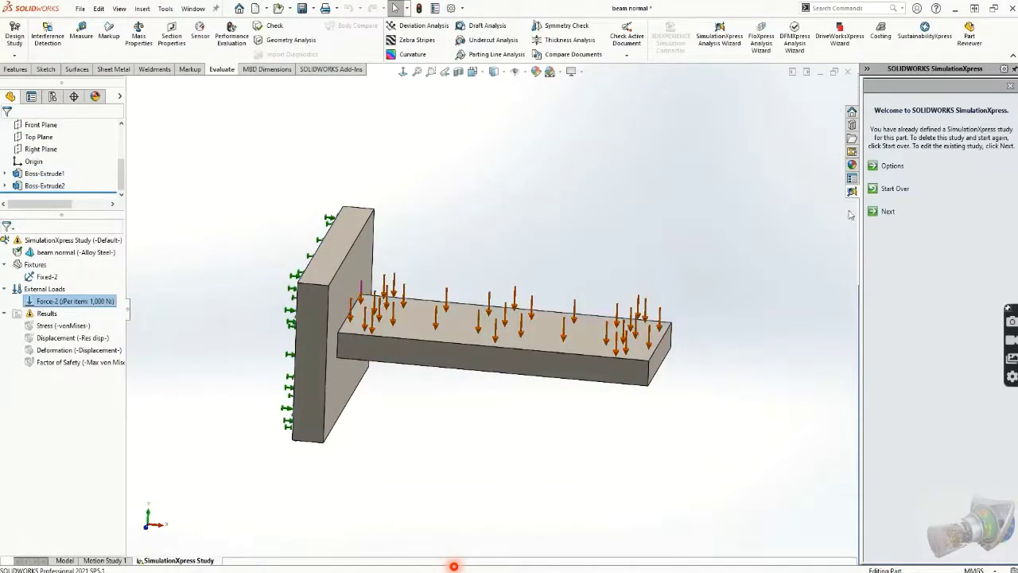
- Run the flat beam's simulation with the existing fixture, load and Alloy Steel material, and stop the deformation animation
{"action": "left_click", "coordinate": [873, 213]}
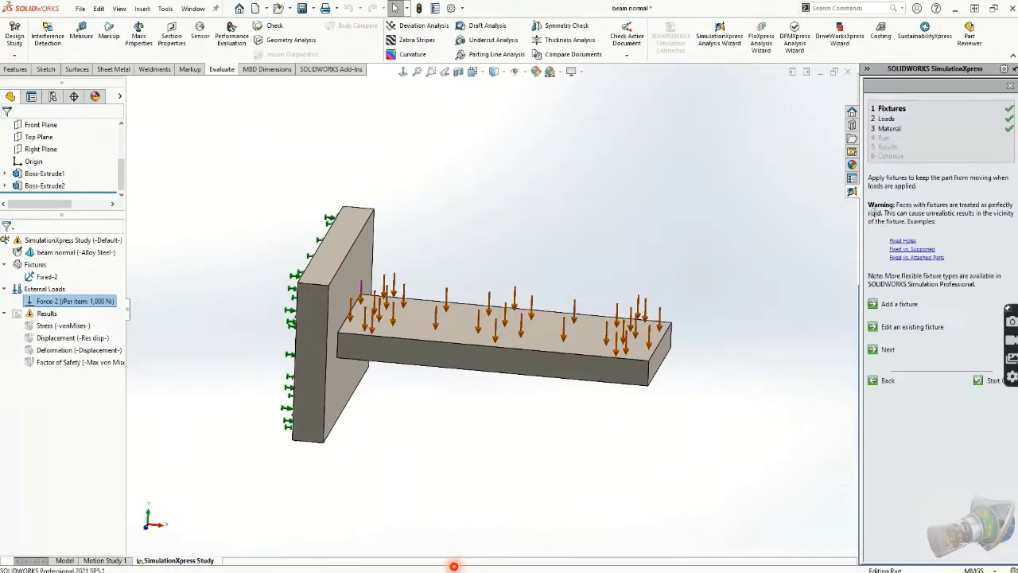
{"action": "left_click", "coordinate": [873, 352]}
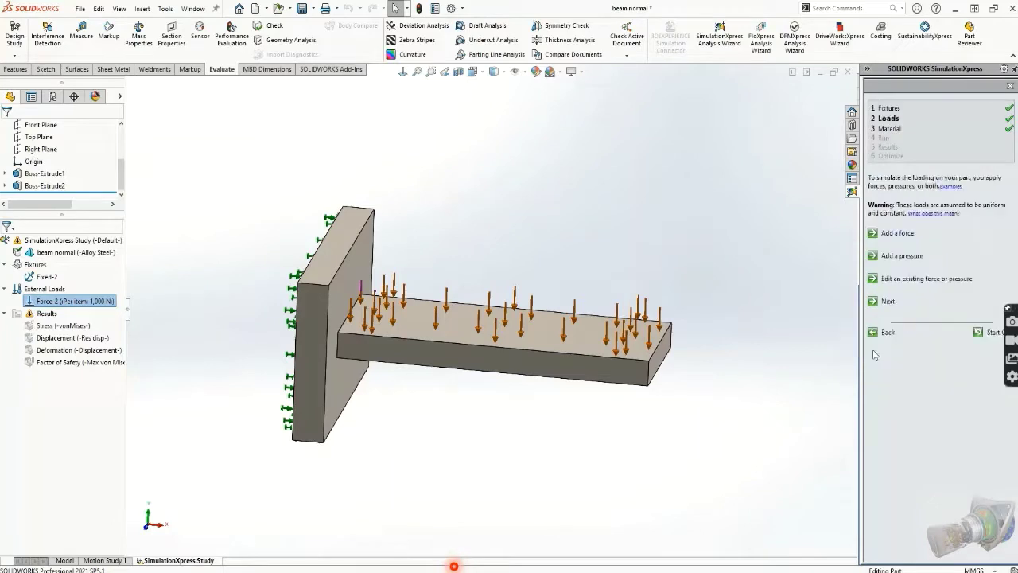
{"action": "left_click", "coordinate": [873, 303]}
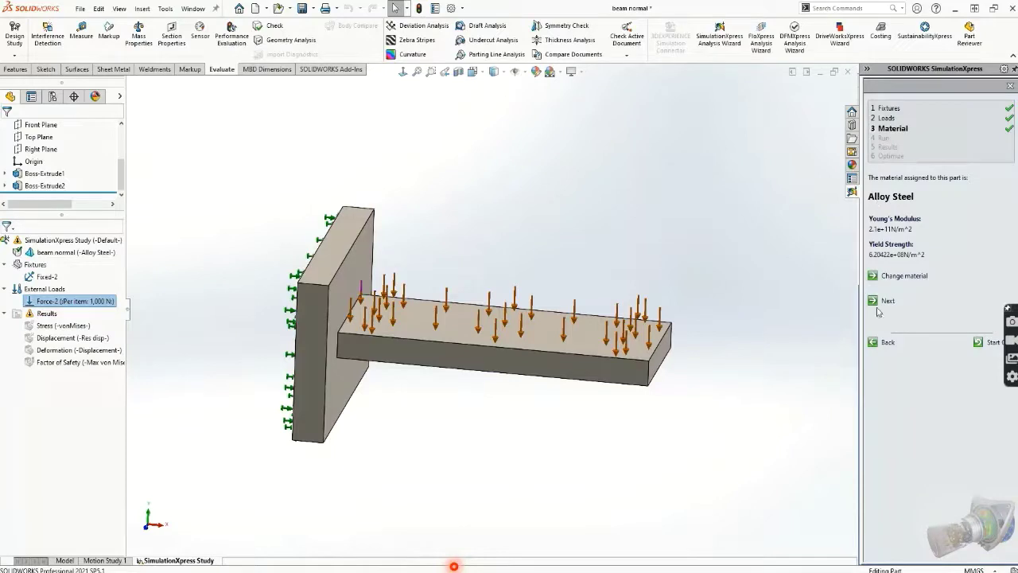
{"action": "left_click", "coordinate": [874, 301]}
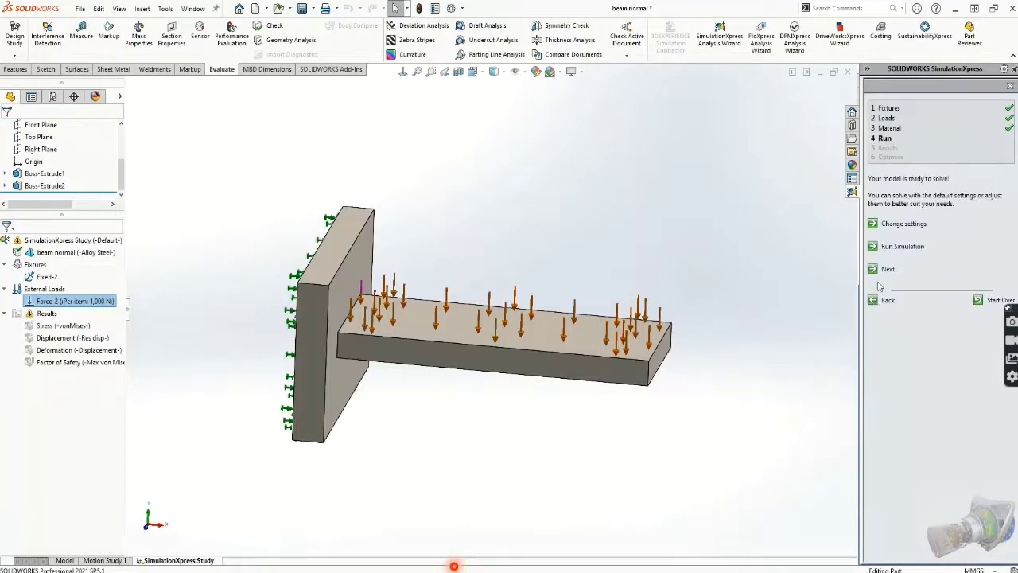
{"action": "left_click", "coordinate": [874, 246]}
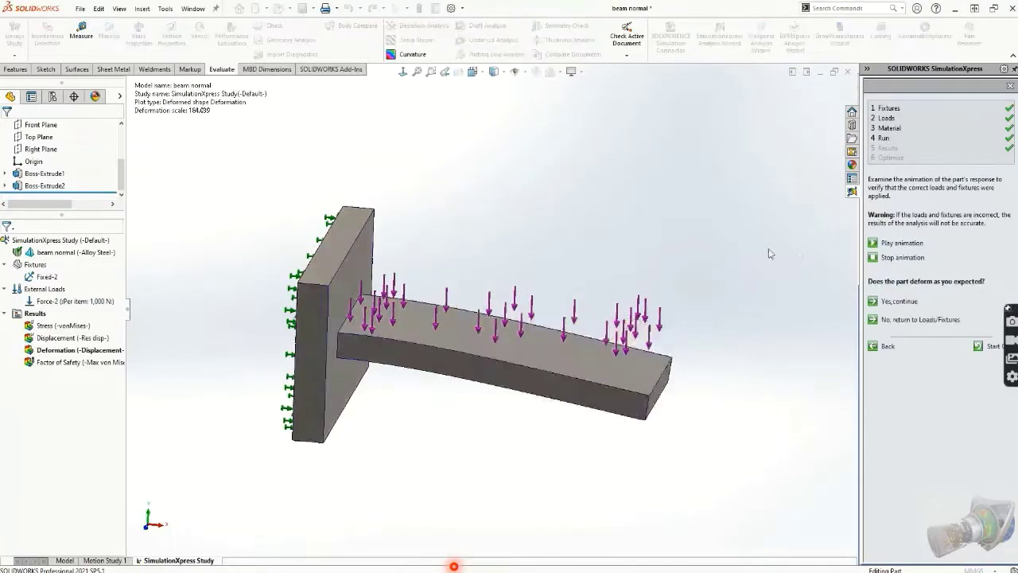
{"action": "left_click", "coordinate": [875, 257]}
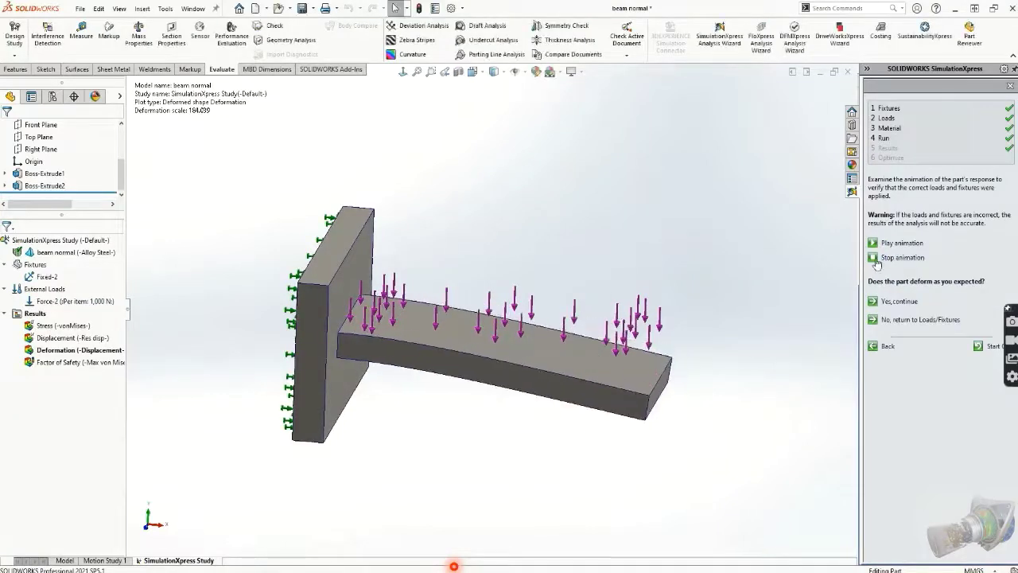
- Display the flat beam's von Mises stress plot, followed by its resultant displacement plot
{"action": "double_click", "coordinate": [68, 326]}
{"action": "mouse_move", "coordinate": [565, 243]}
{"action": "middle_mouse_down"}
{"action": "mouse_move", "coordinate": [569, 232]}
{"action": "mouse_move", "coordinate": [574, 247]}
{"action": "middle_mouse_up"}
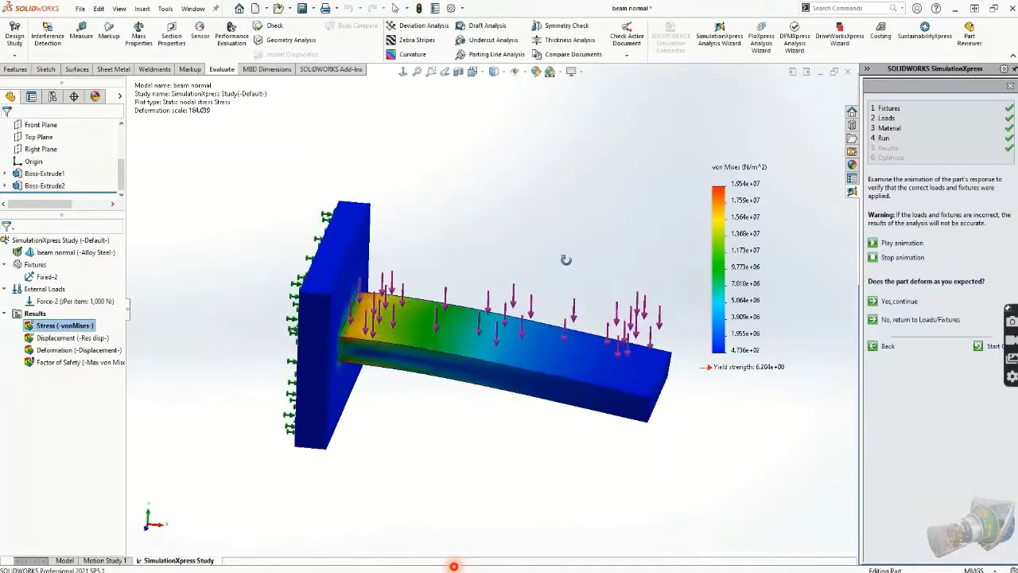
{"action": "left_click", "coordinate": [90, 338]}
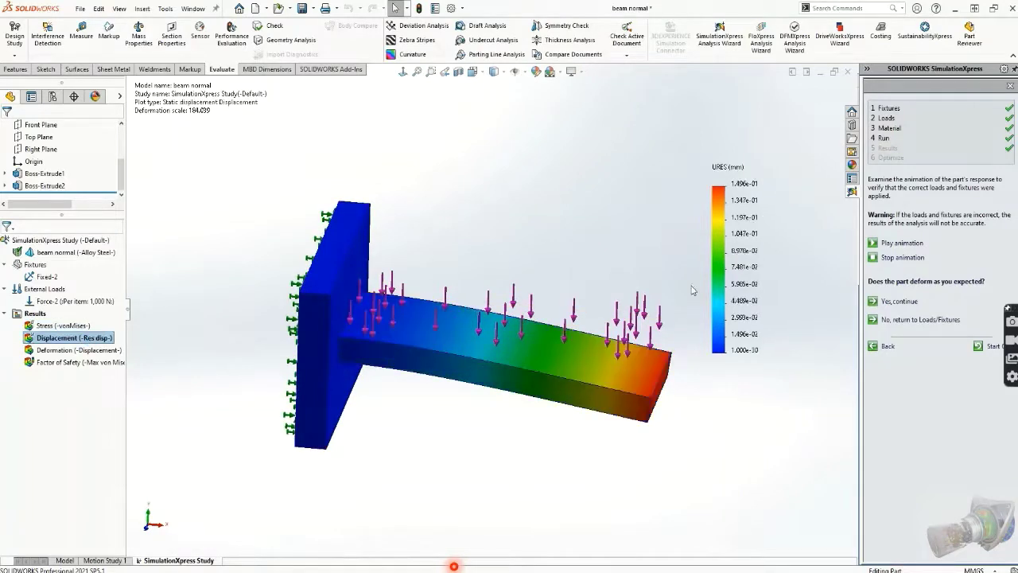
{"action": "mouse_move", "coordinate": [732, 259]}
{"action": "middle_mouse_down"}
{"action": "mouse_move", "coordinate": [725, 227]}
{"action": "mouse_move", "coordinate": [730, 256]}
{"action": "middle_mouse_up"}
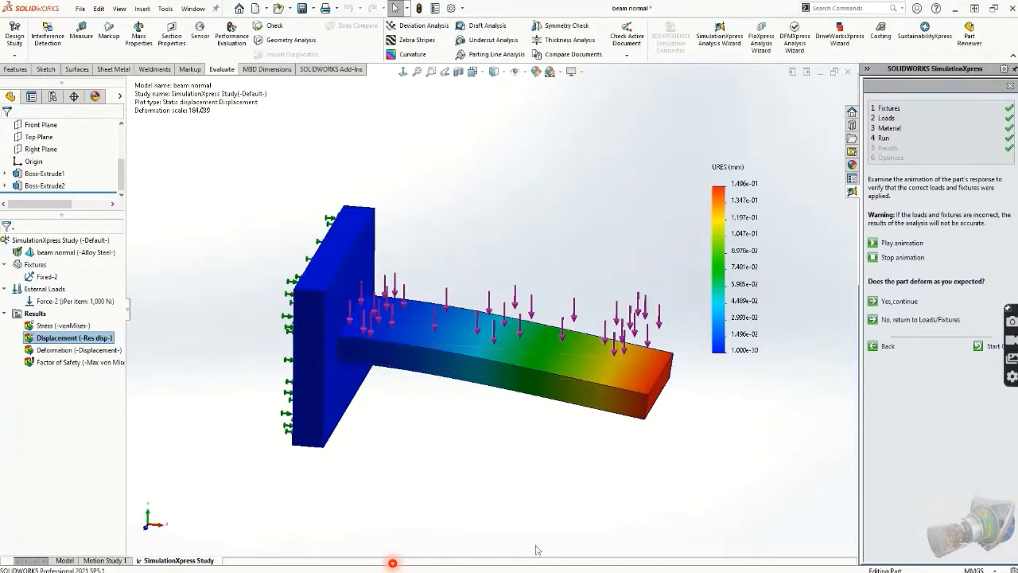
- Switch to the beam normal-1 part with the upright beam and open its existing SimulationXpress study
{"action": "mouse_move", "coordinate": [392, 563]}
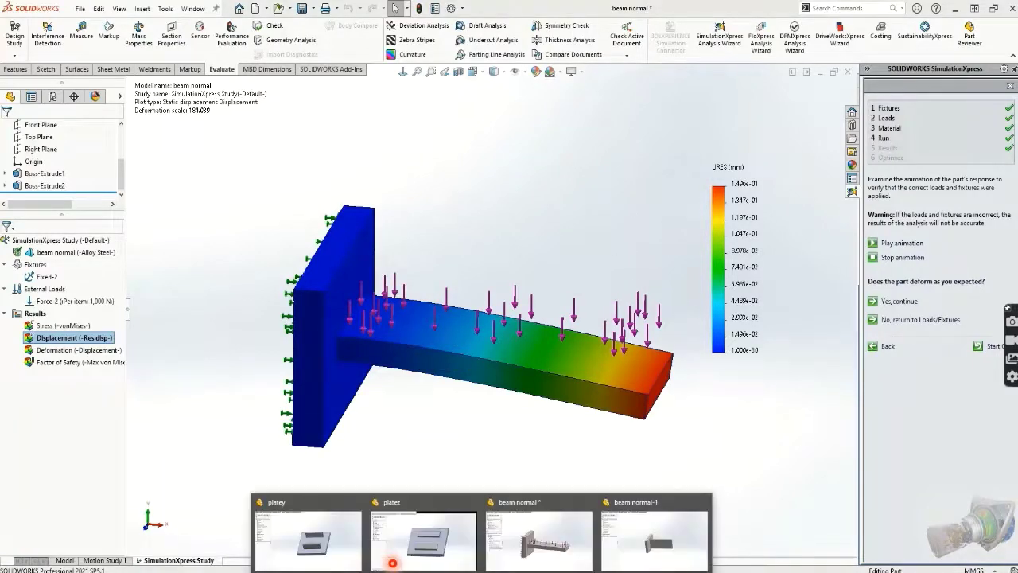
{"action": "left_click", "coordinate": [654, 537]}
{"action": "middle_click_drag", "start_coordinate": [450, 280], "coordinate": [438, 271]}
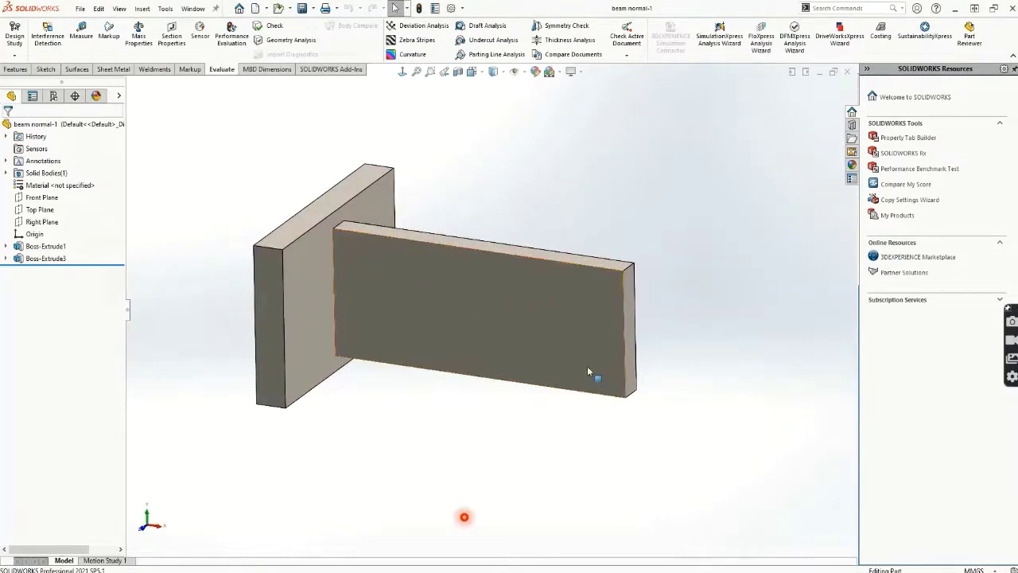
{"action": "mouse_move", "coordinate": [587, 364]}
{"action": "middle_mouse_down"}
{"action": "mouse_move", "coordinate": [536, 358]}
{"action": "mouse_move", "coordinate": [583, 350]}
{"action": "middle_mouse_up"}
{"action": "scroll", "coordinate": [536, 359], "scroll_direction": "down", "scroll_amount": 1}
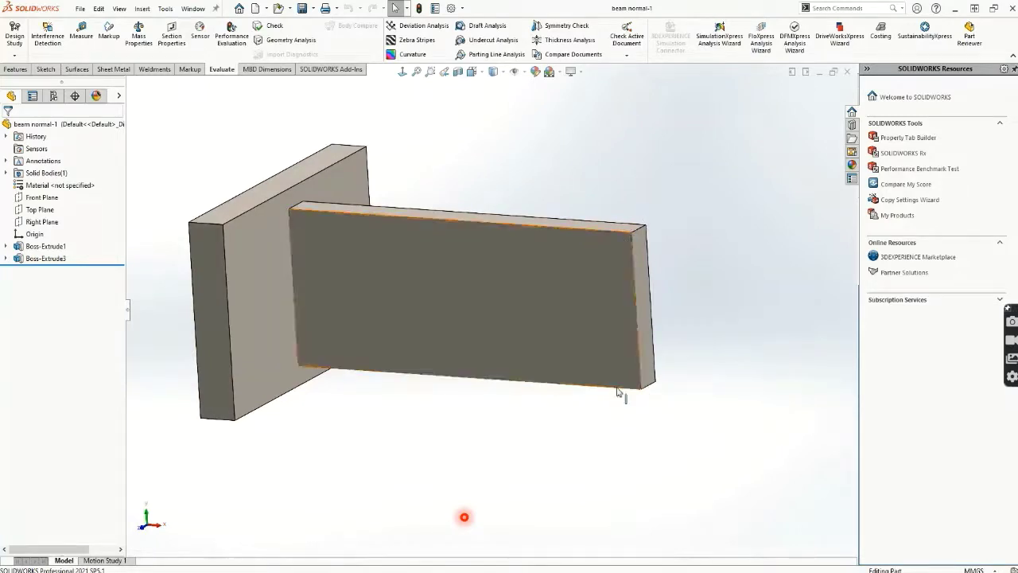
{"action": "scroll", "coordinate": [619, 388], "scroll_direction": "up", "scroll_amount": 2}
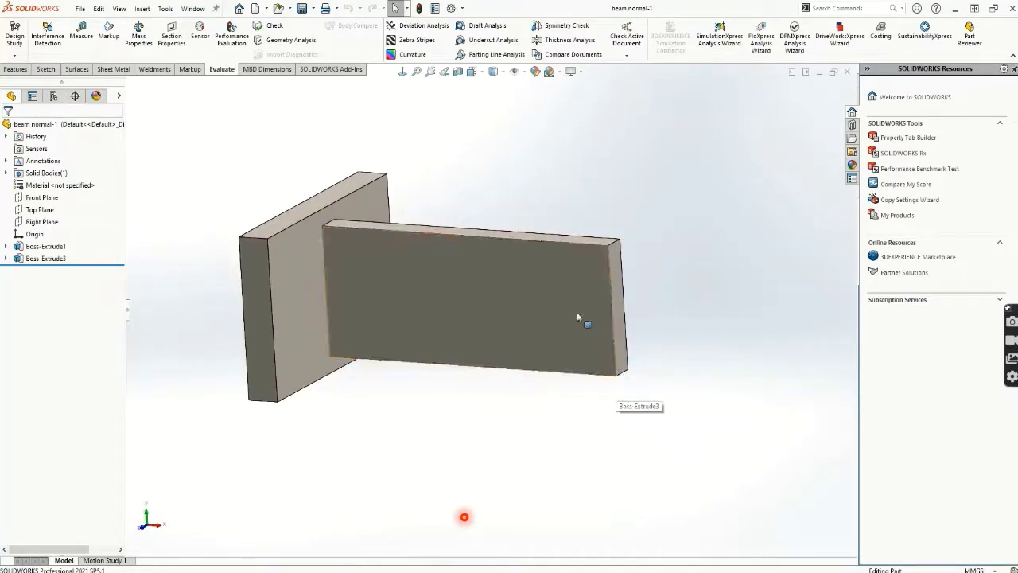
{"action": "middle_click_drag", "start_coordinate": [578, 315], "coordinate": [632, 318]}
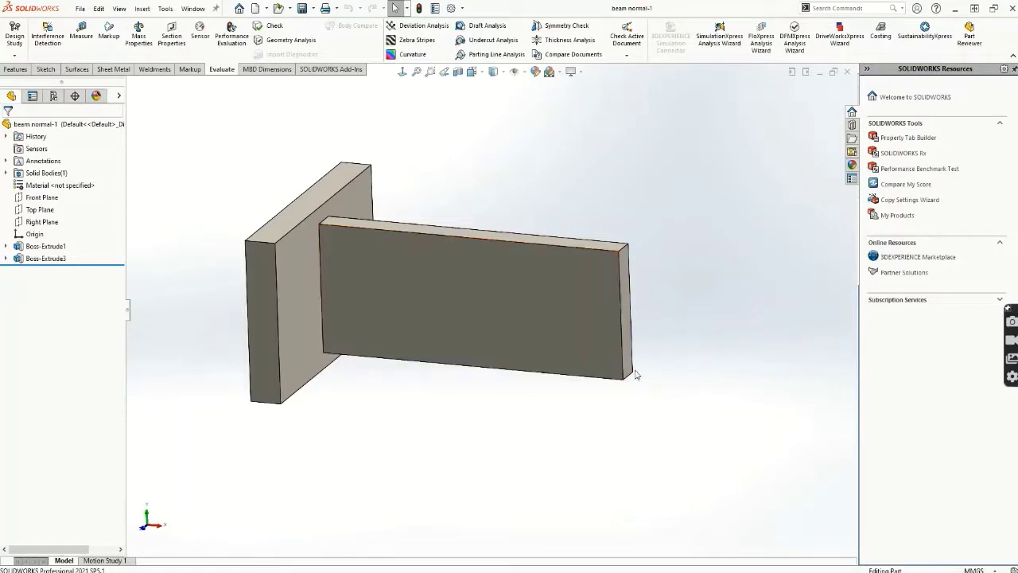
{"action": "left_click", "coordinate": [719, 38]}
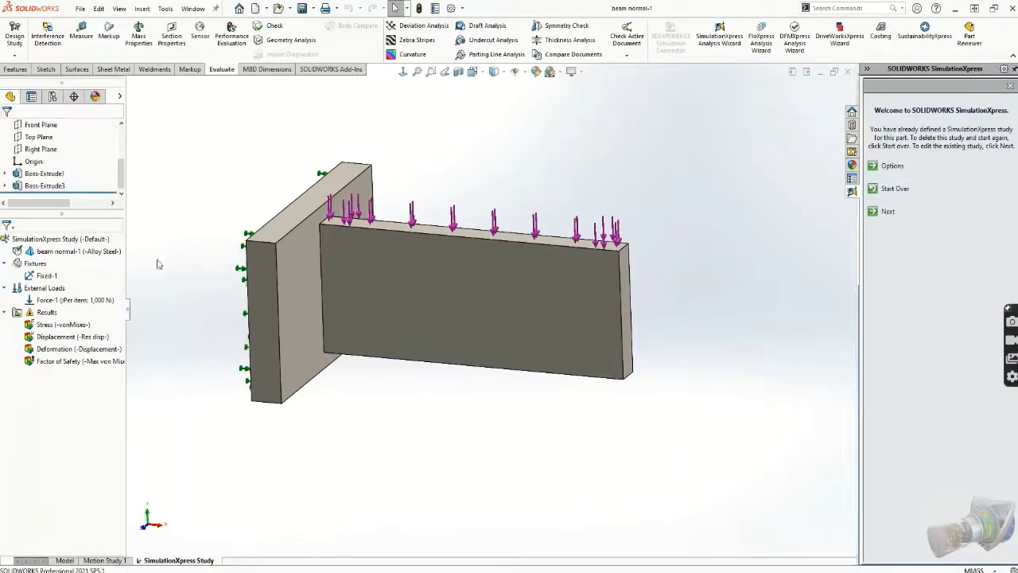
- Check the upright beam's fixed support on the plate's back face and the 1000 N normal force on its narrow top face
{"action": "left_click", "coordinate": [46, 276]}
{"action": "double_click", "coordinate": [47, 276]}
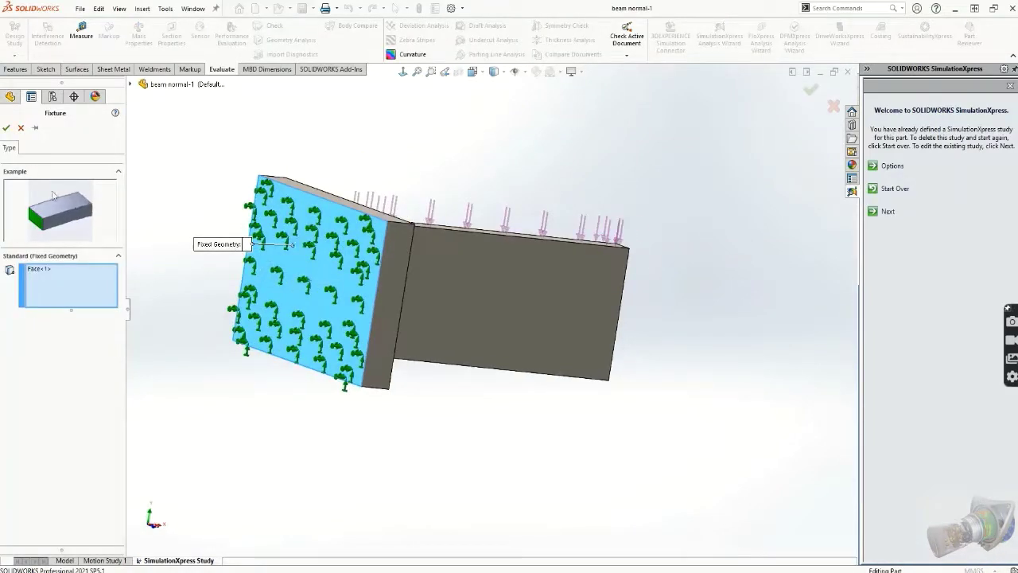
{"action": "left_click", "coordinate": [7, 128]}
{"action": "left_click", "coordinate": [48, 301]}
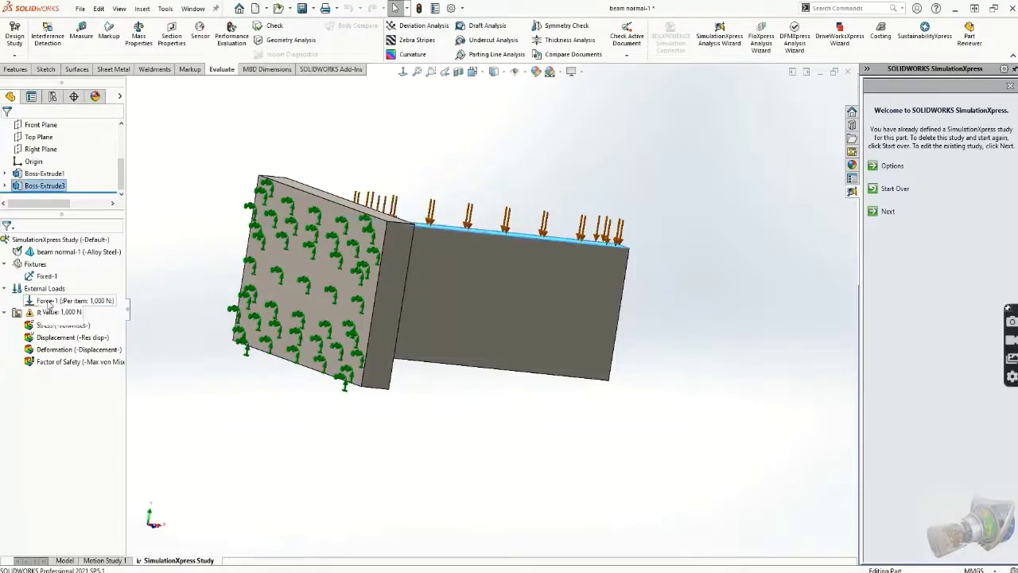
{"action": "double_click", "coordinate": [48, 301]}
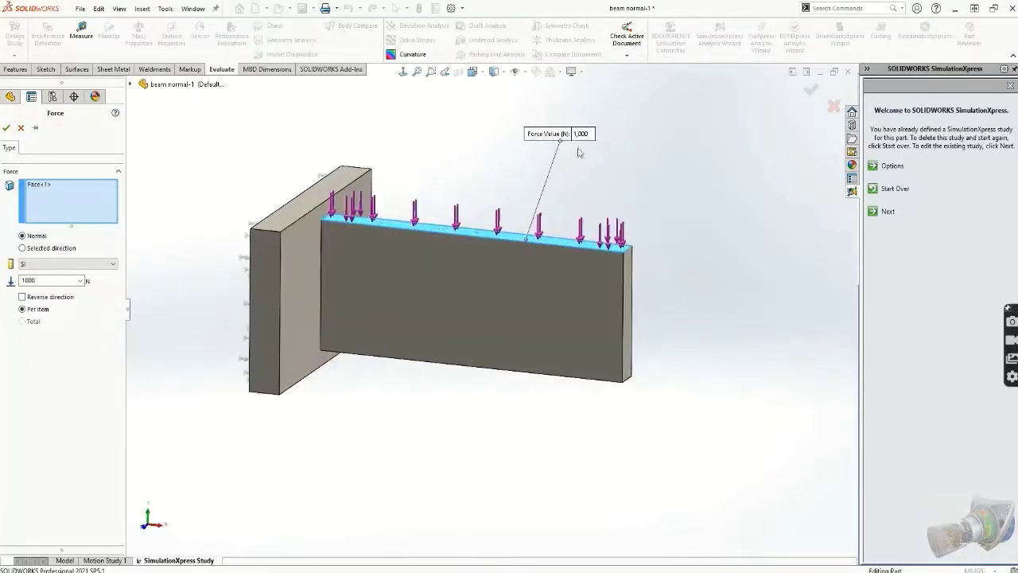
{"action": "left_click", "coordinate": [7, 128]}
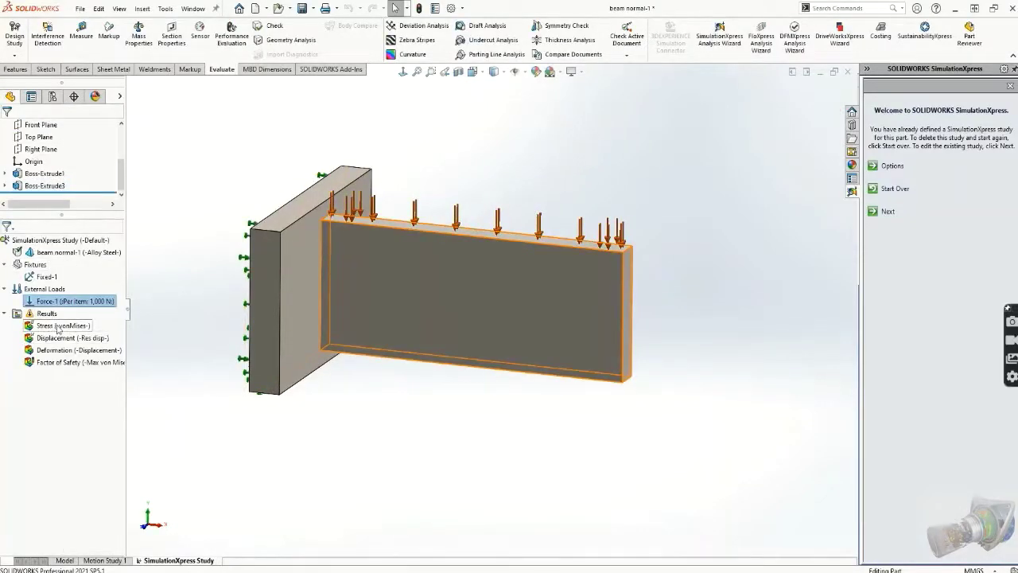
- Run the upright beam's simulation, keeping the existing fixture, load and Alloy Steel material
{"action": "left_click", "coordinate": [873, 211]}
{"action": "left_click", "coordinate": [873, 353]}
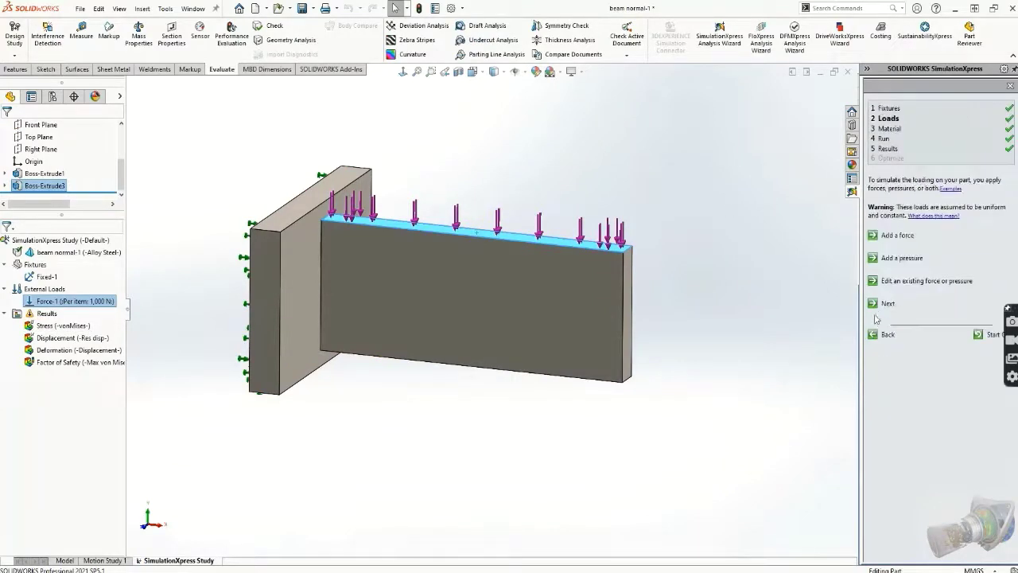
{"action": "left_click", "coordinate": [873, 307]}
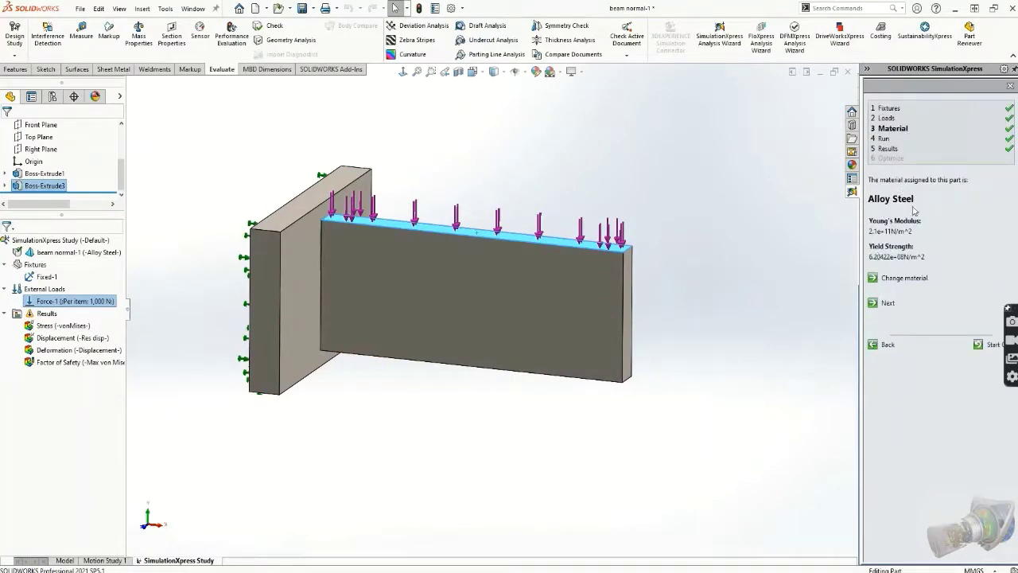
{"action": "left_click", "coordinate": [874, 304]}
{"action": "left_click", "coordinate": [873, 248]}
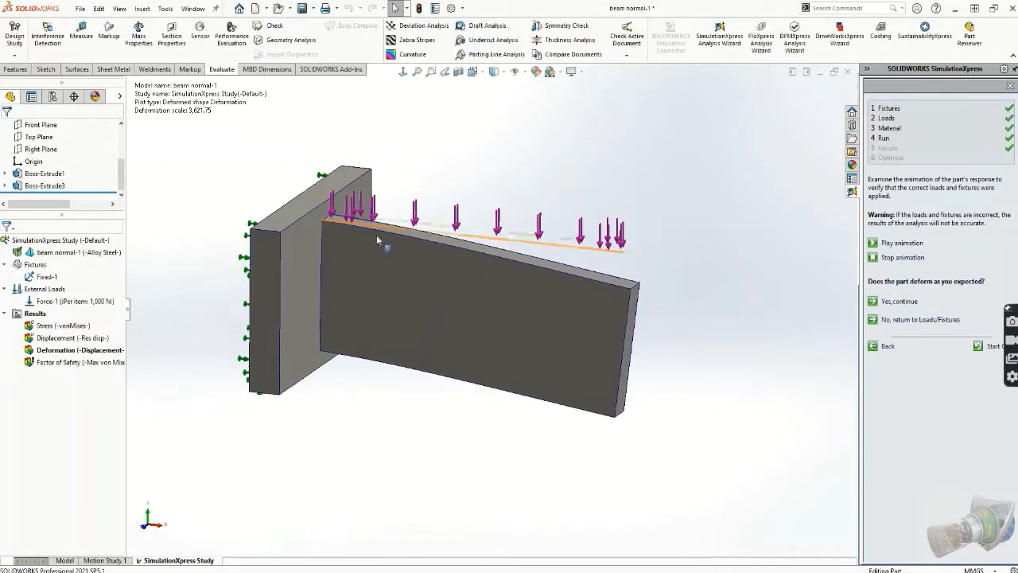
- Compare the von Mises stress plots of beam normal-1 and beam normal, ending on the beam normal-1 part
{"action": "double_click", "coordinate": [64, 325]}
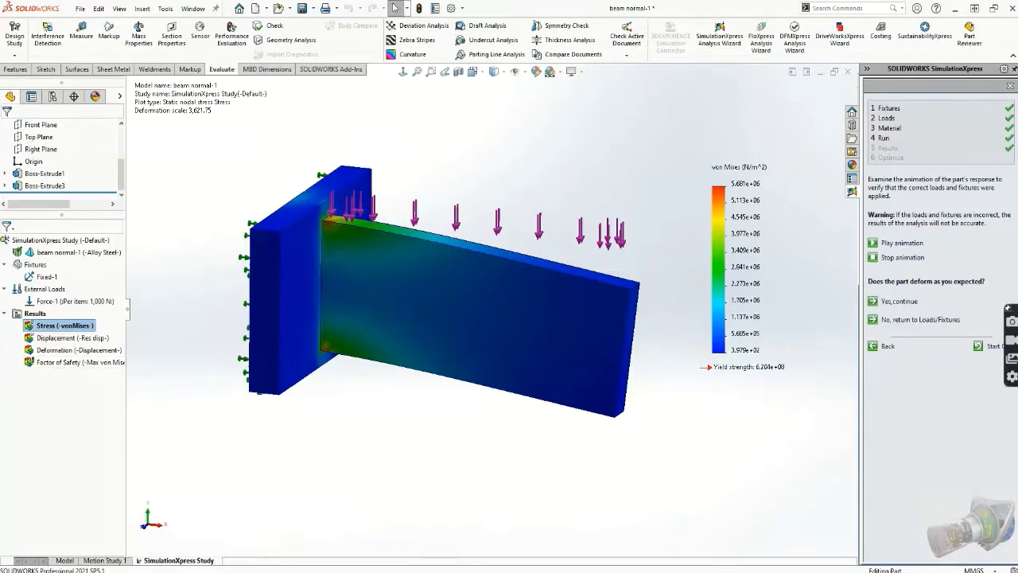
{"action": "key", "text": "ctrl+Tab"}
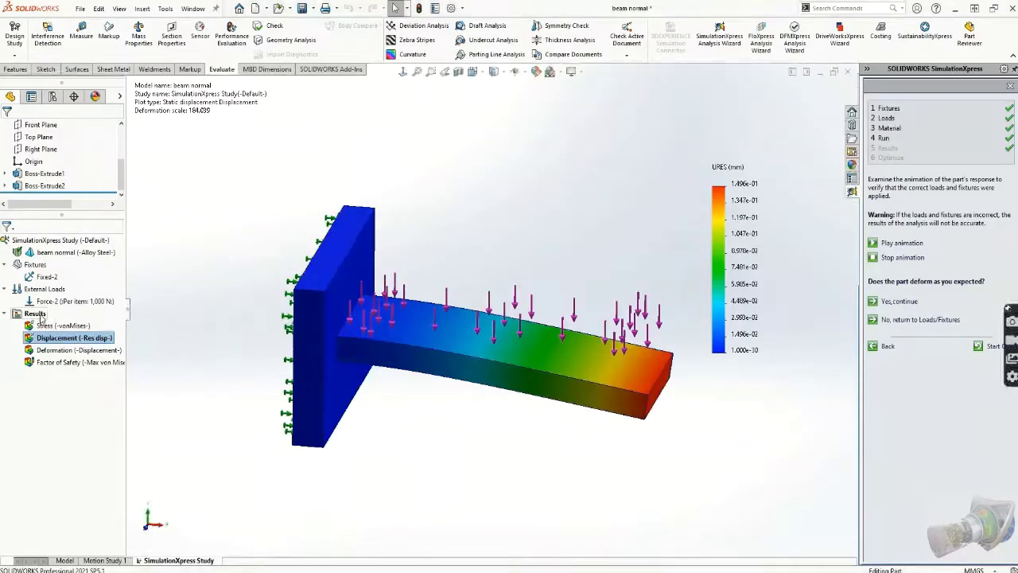
{"action": "double_click", "coordinate": [49, 325]}
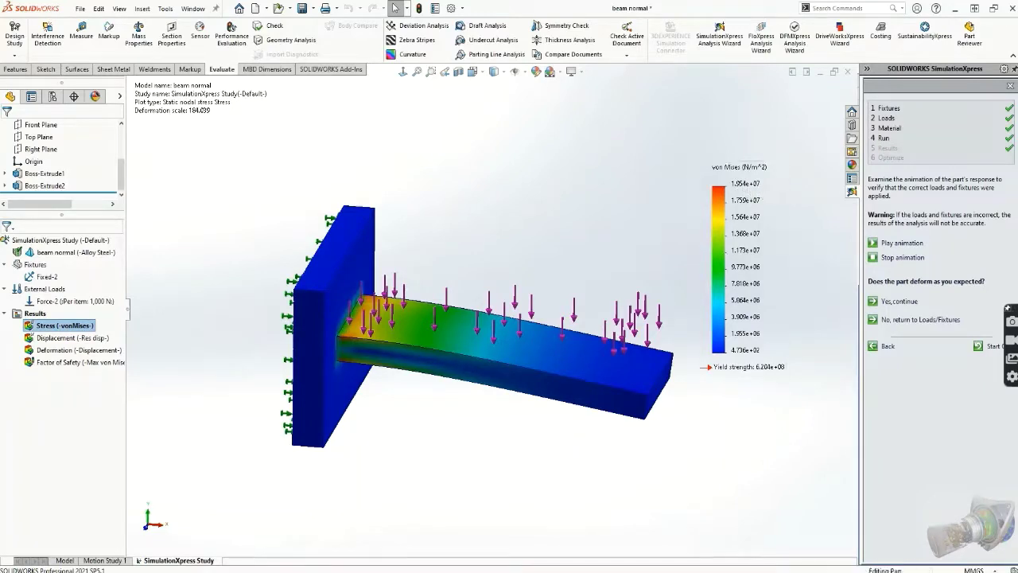
{"action": "left_click", "coordinate": [653, 527]}
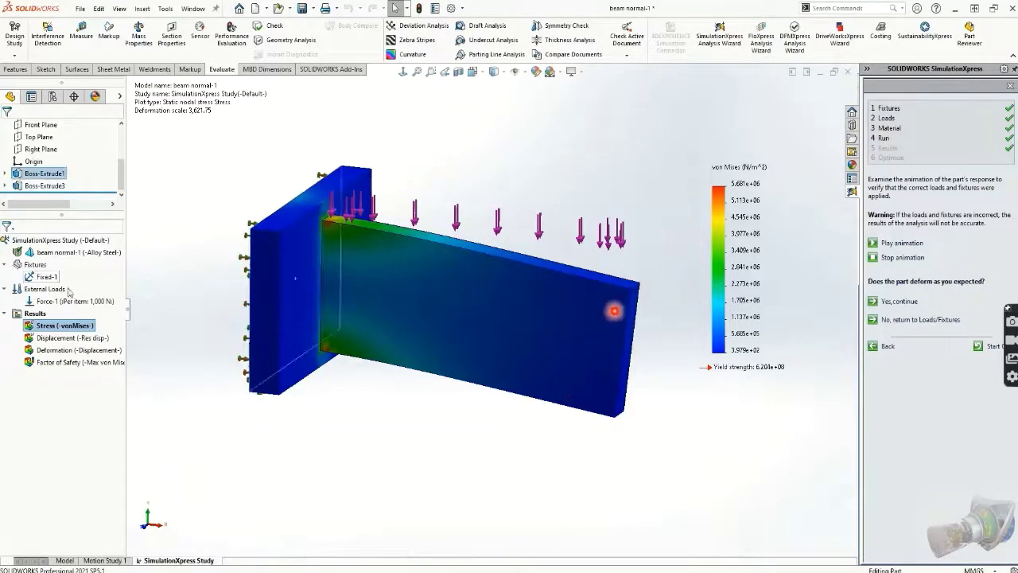
- Switch to the beam normal part and display its resultant displacement plot
{"action": "mouse_move", "coordinate": [474, 568]}
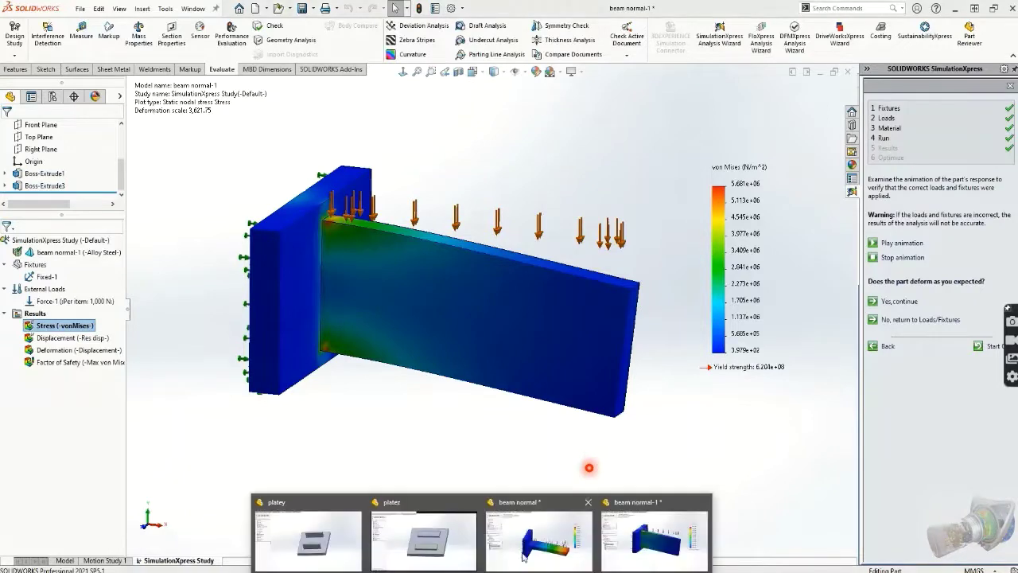
{"action": "left_click", "coordinate": [660, 521]}
{"action": "double_click", "coordinate": [76, 339]}
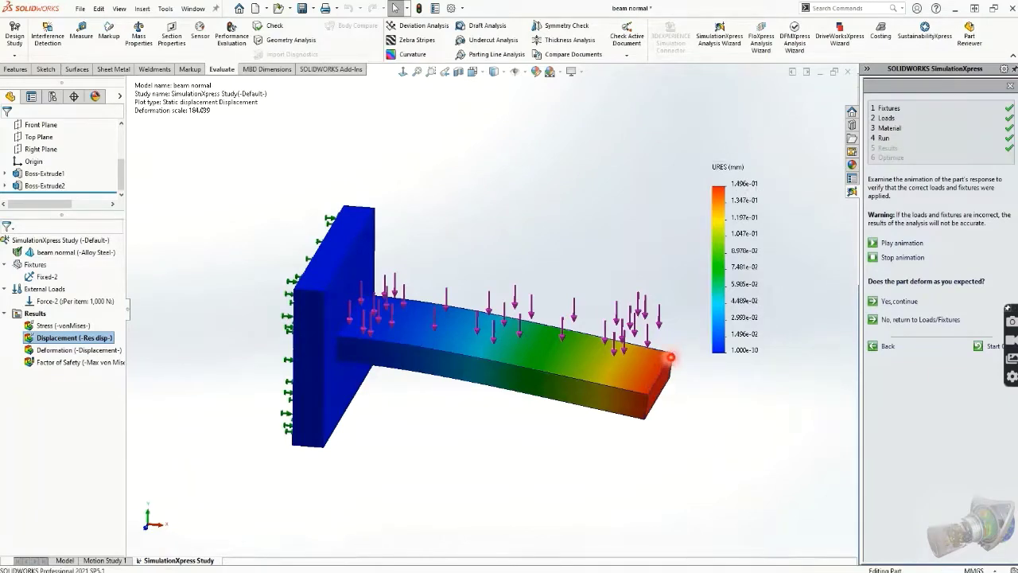
- Switch to the beam normal-1 part and display its resultant displacement plot
{"action": "mouse_move", "coordinate": [477, 568]}
{"action": "left_click", "coordinate": [654, 544]}
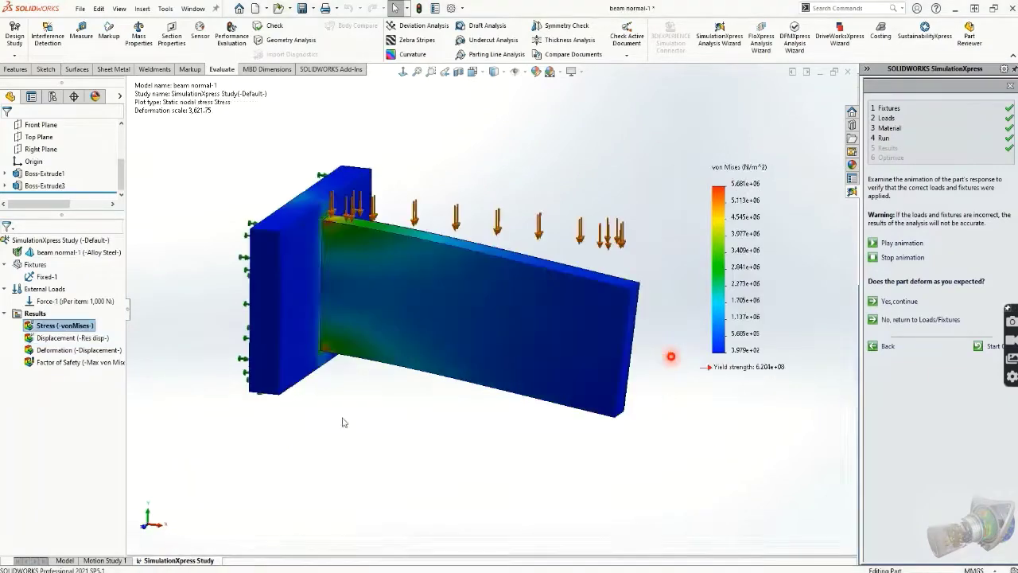
{"action": "double_click", "coordinate": [68, 338]}
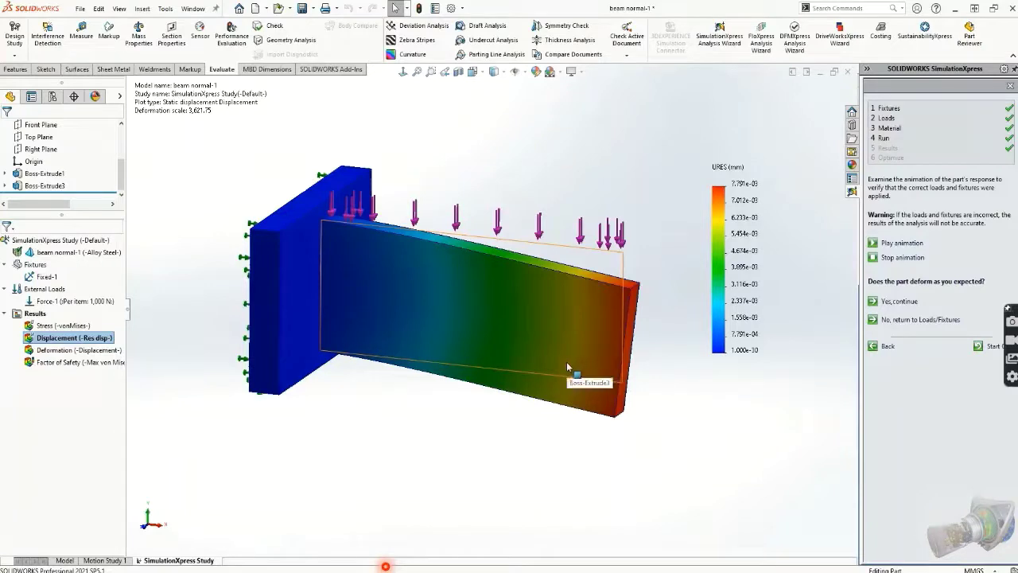
- Switch to the platez part and open the Painted category of the appearance library
{"action": "mouse_move", "coordinate": [385, 567]}
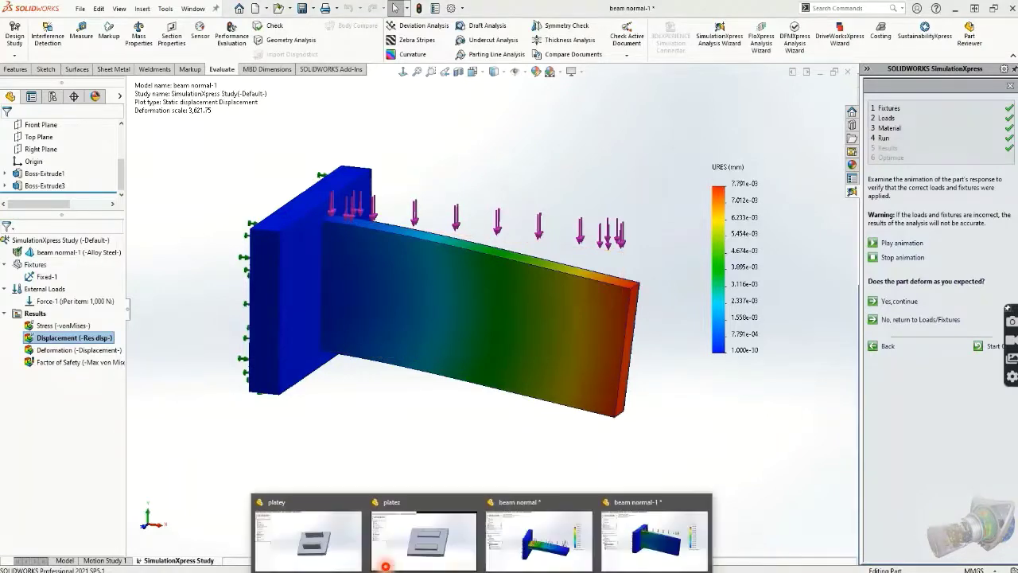
{"action": "left_click", "coordinate": [387, 549]}
{"action": "middle_click_drag", "start_coordinate": [452, 374], "coordinate": [371, 405]}
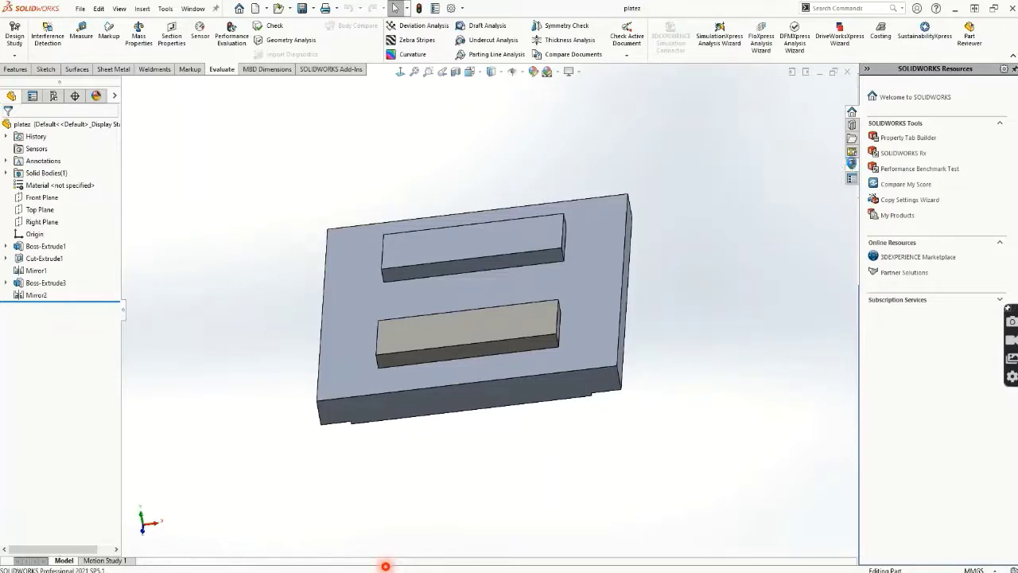
{"action": "left_click", "coordinate": [852, 164]}
{"action": "left_click", "coordinate": [868, 105]}
{"action": "left_click", "coordinate": [892, 131]}
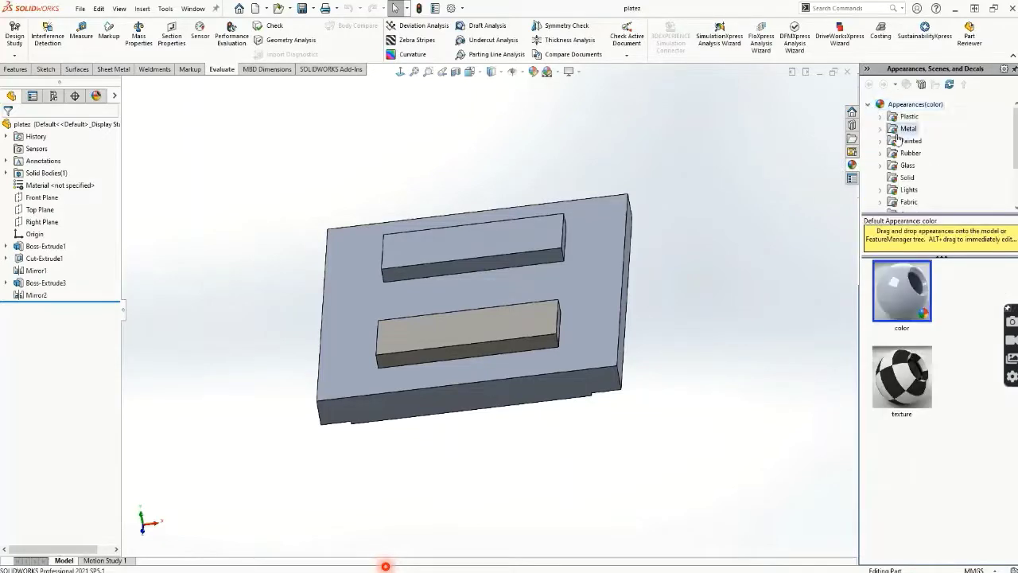
{"action": "left_click", "coordinate": [880, 128]}
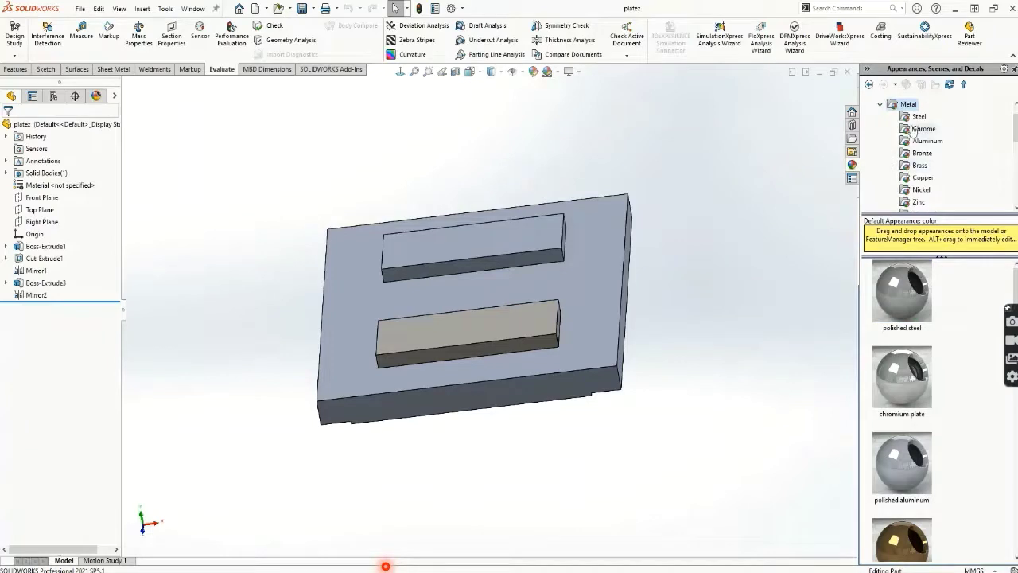
{"action": "scroll", "coordinate": [907, 167], "scroll_direction": "down", "scroll_amount": 4}
{"action": "left_click", "coordinate": [911, 177]}
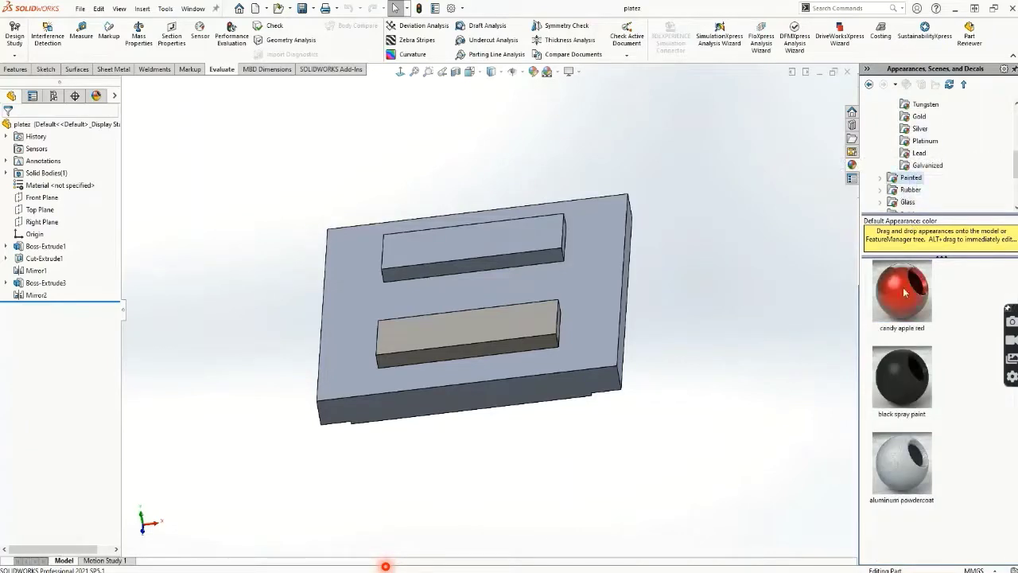
- Apply the candy apple red appearance to the top faces of both flat ribs on the plate
{"action": "left_click_drag", "start_coordinate": [903, 290], "coordinate": [513, 235]}
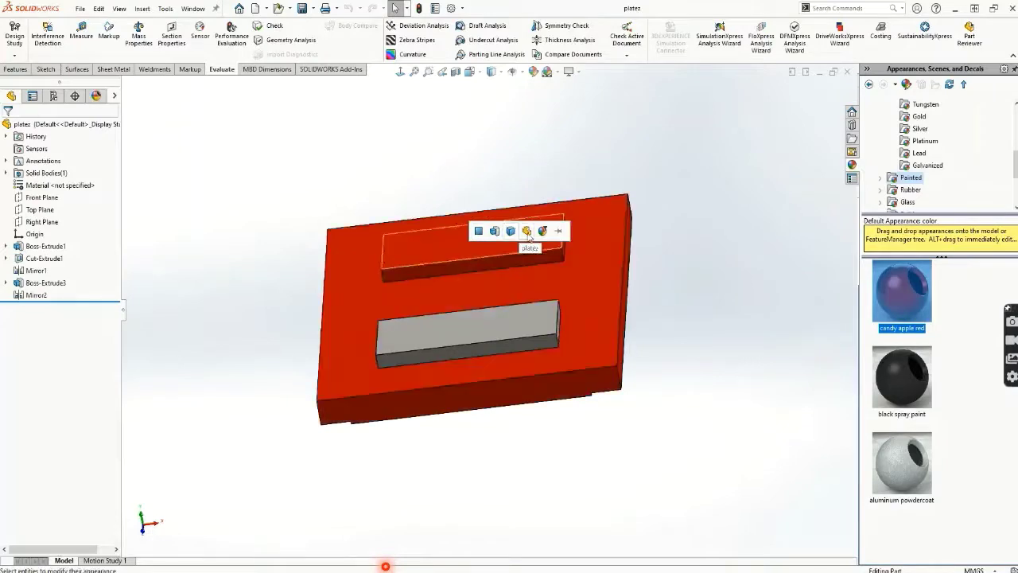
{"action": "left_click", "coordinate": [493, 231]}
{"action": "left_click_drag", "start_coordinate": [898, 287], "coordinate": [481, 317]}
{"action": "left_click", "coordinate": [480, 313]}
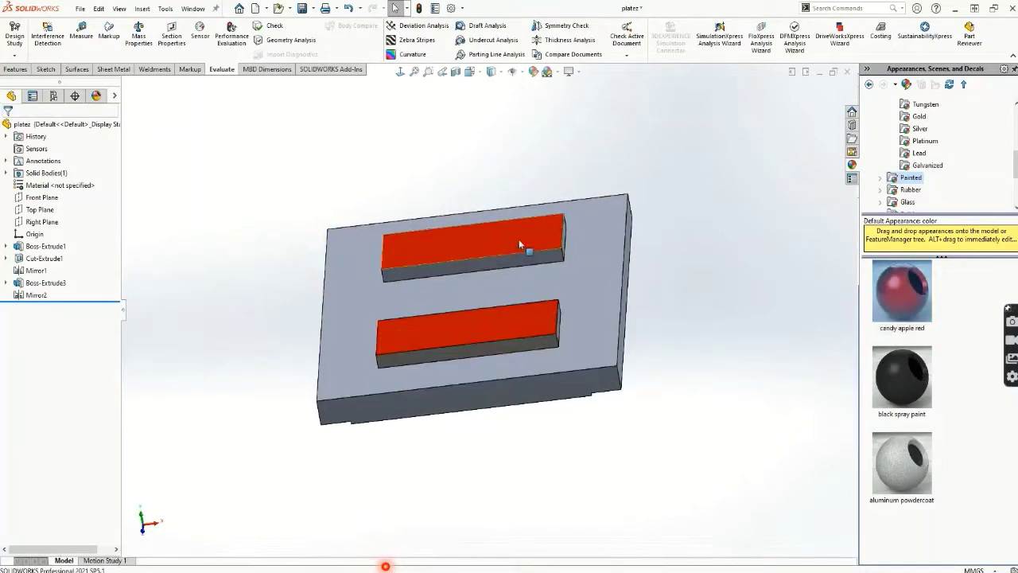
{"action": "middle_click_drag", "start_coordinate": [546, 245], "coordinate": [587, 281]}
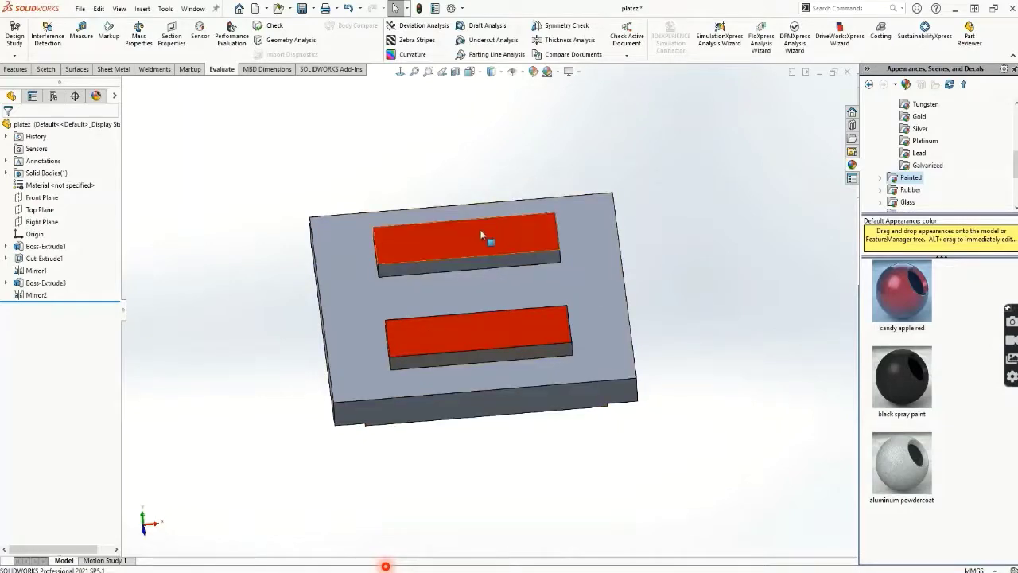
- Switch to the platey part and try to apply the solid Orange appearance to its rear upright rib
{"action": "mouse_move", "coordinate": [385, 567]}
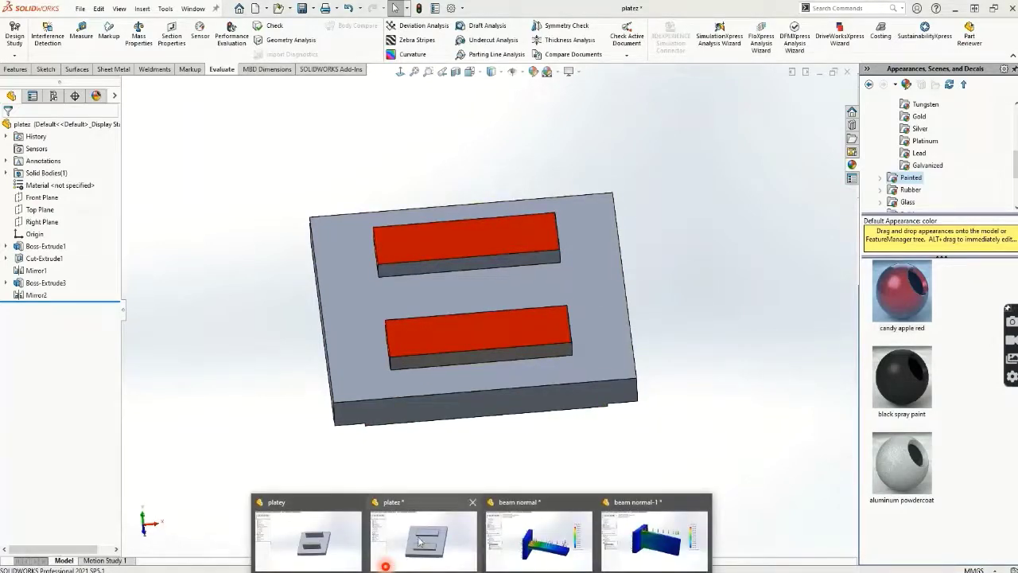
{"action": "left_click", "coordinate": [275, 535]}
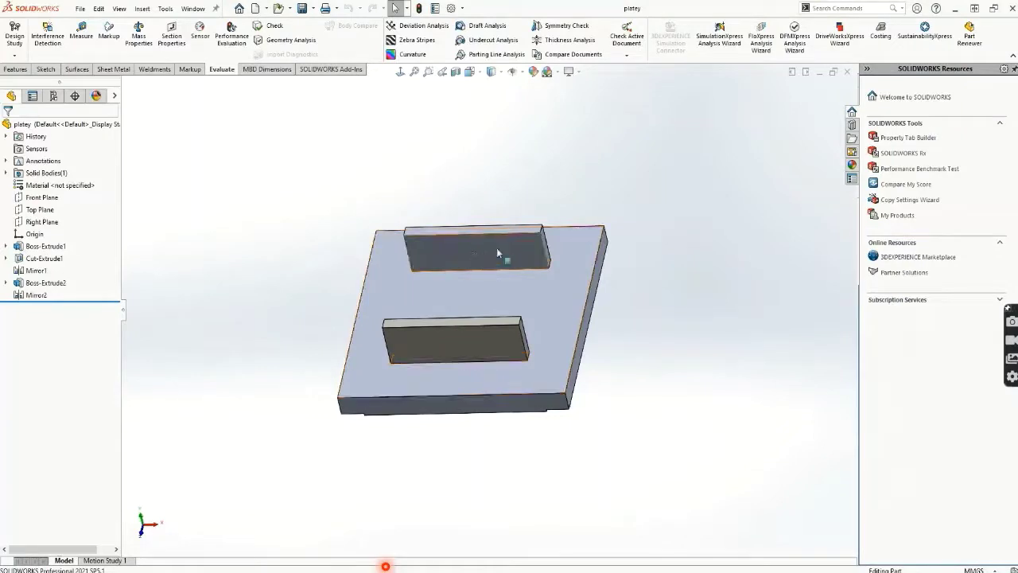
{"action": "left_click", "coordinate": [852, 163]}
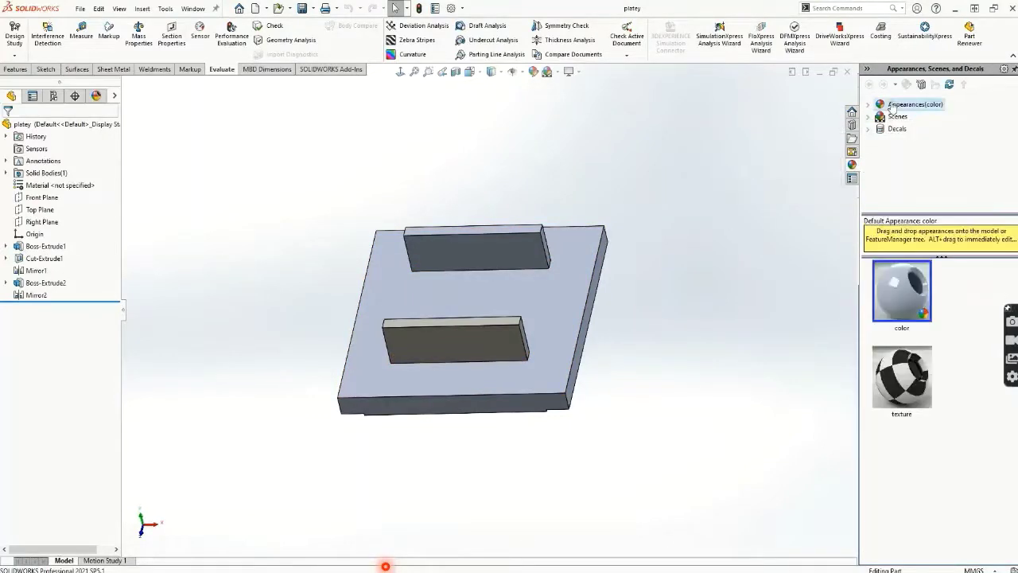
{"action": "left_click", "coordinate": [870, 105]}
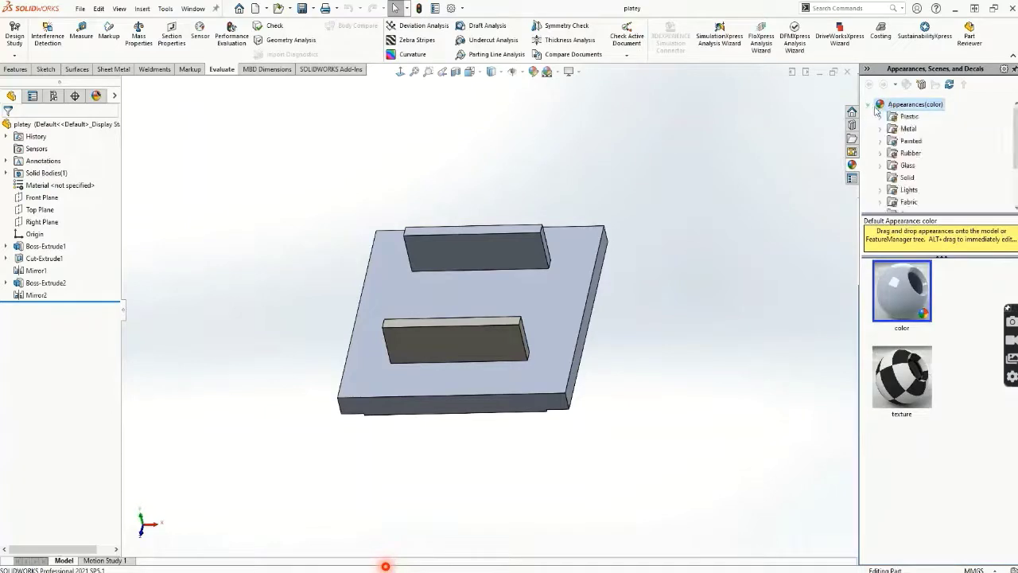
{"action": "left_click", "coordinate": [906, 177]}
{"action": "left_click_drag", "start_coordinate": [905, 474], "coordinate": [489, 228]}
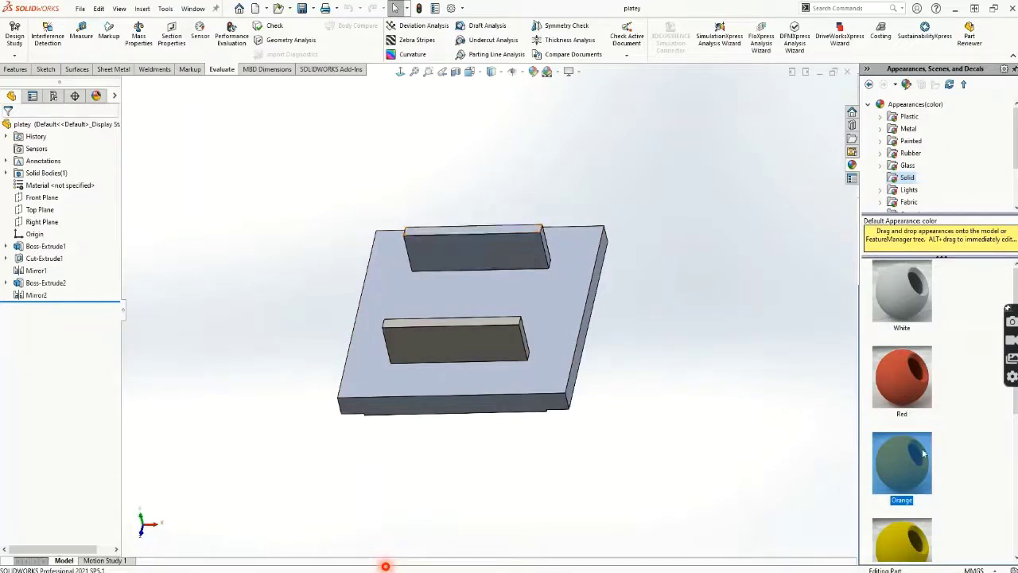
{"action": "left_click_drag", "start_coordinate": [924, 452], "coordinate": [493, 251]}
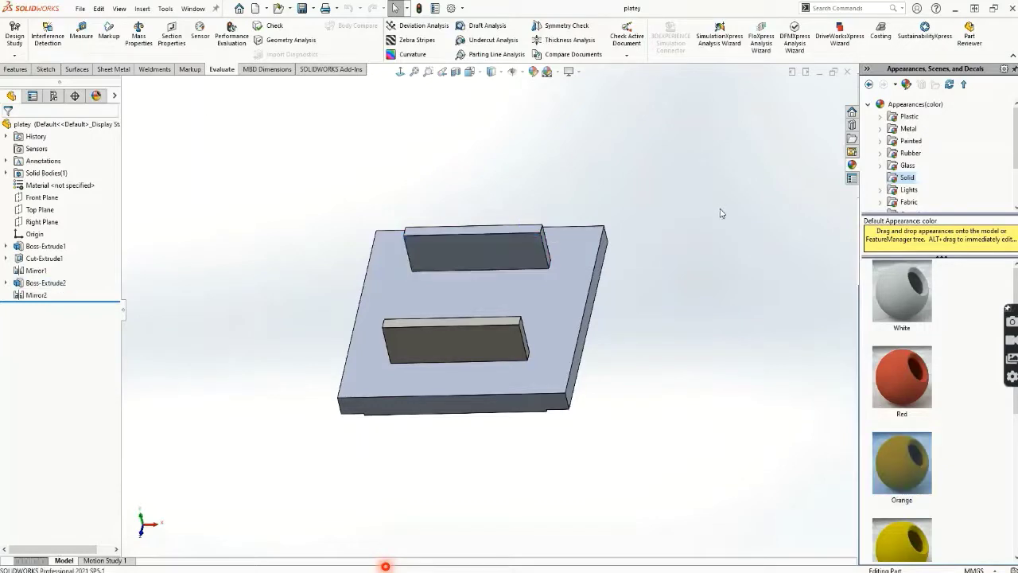
{"action": "left_click_drag", "start_coordinate": [928, 502], "coordinate": [494, 260]}
{"action": "middle_click_drag", "start_coordinate": [467, 273], "coordinate": [564, 149]}
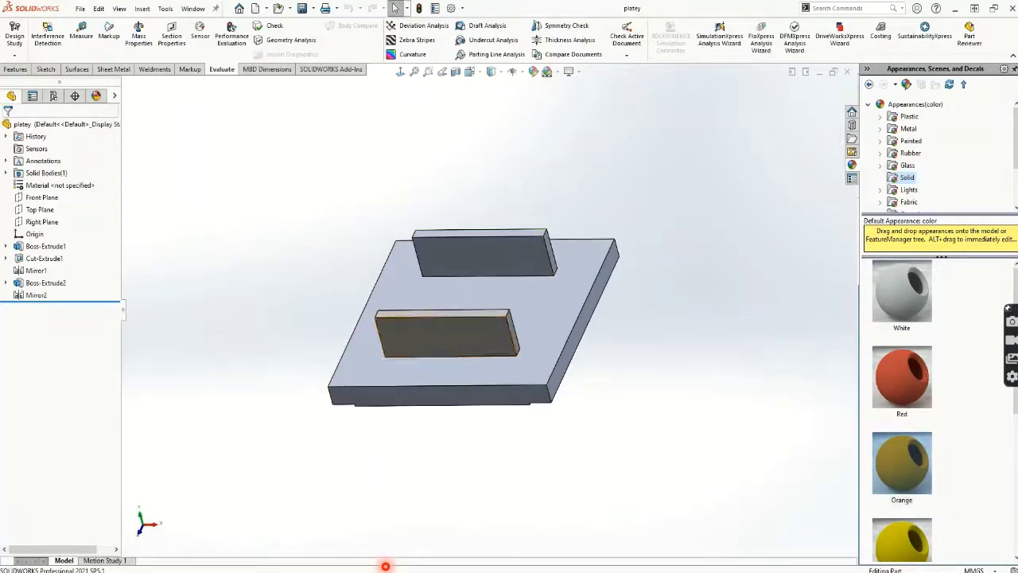
- Return to platez, open its SimulationXpress study and check the fixed support on the two edge strips of the plate's underside
{"action": "mouse_move", "coordinate": [385, 567]}
{"action": "left_click", "coordinate": [424, 540]}
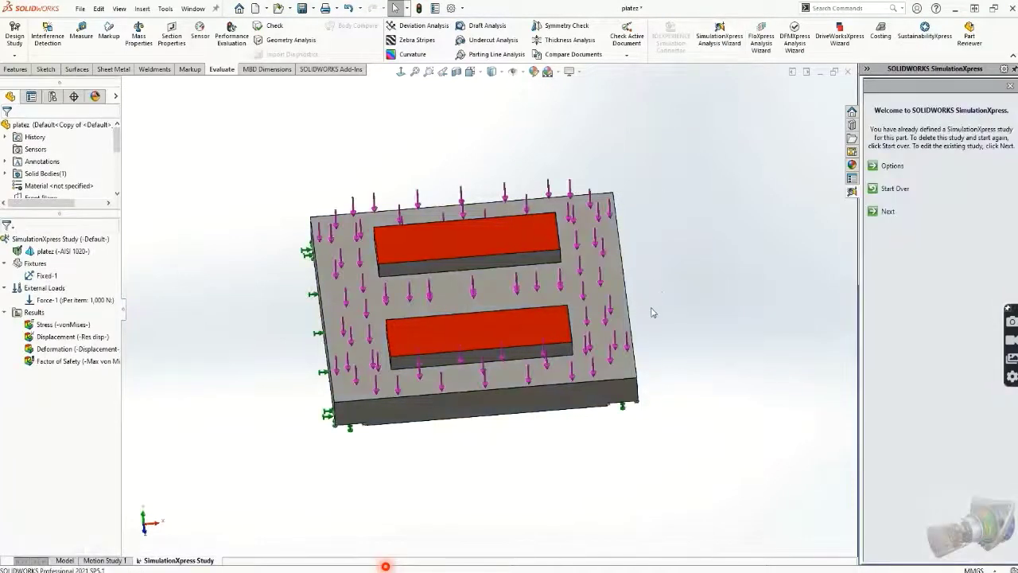
{"action": "middle_click_drag", "start_coordinate": [652, 312], "coordinate": [771, 241]}
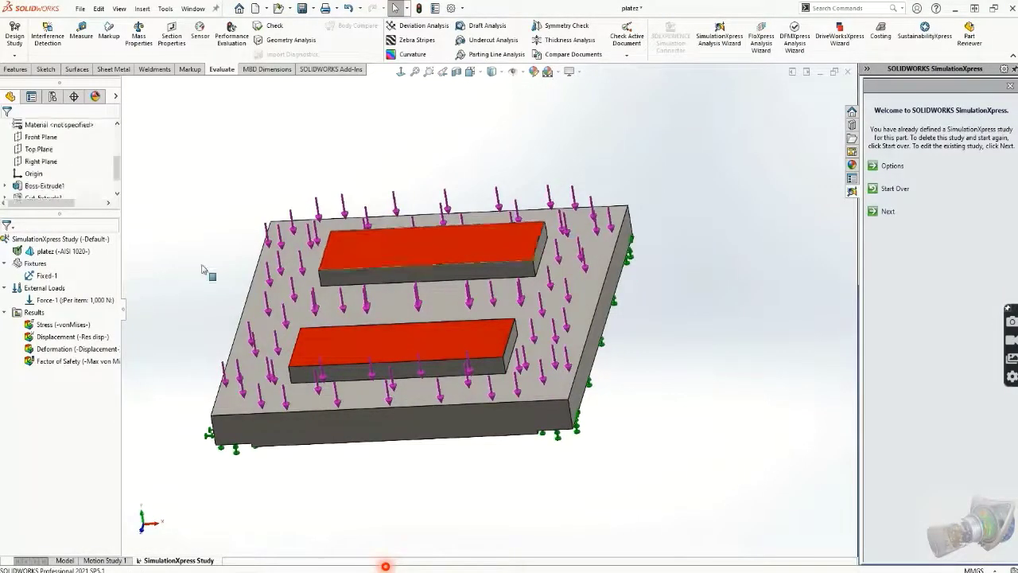
{"action": "double_click", "coordinate": [48, 276]}
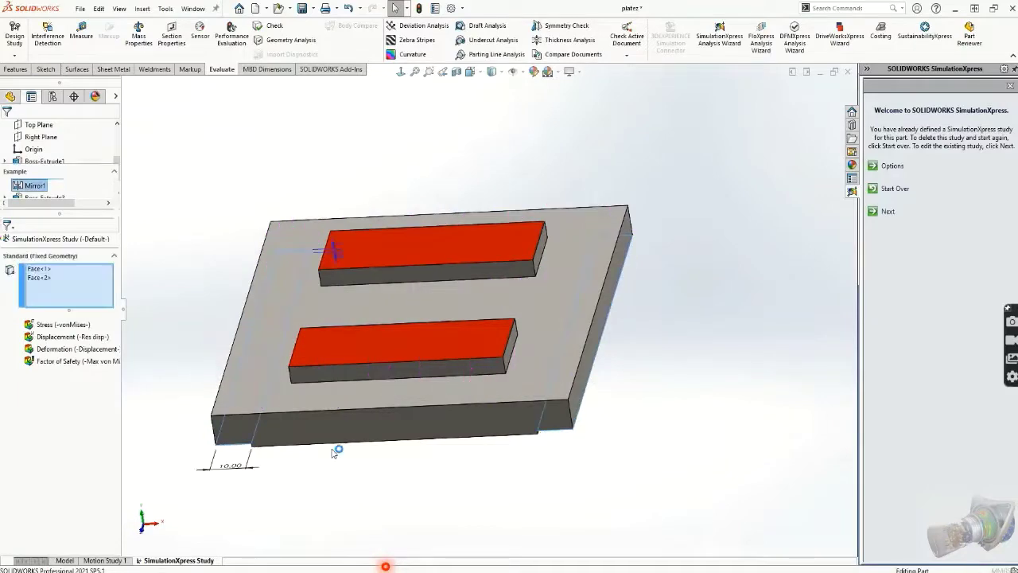
{"action": "middle_click_drag", "start_coordinate": [335, 451], "coordinate": [358, 314]}
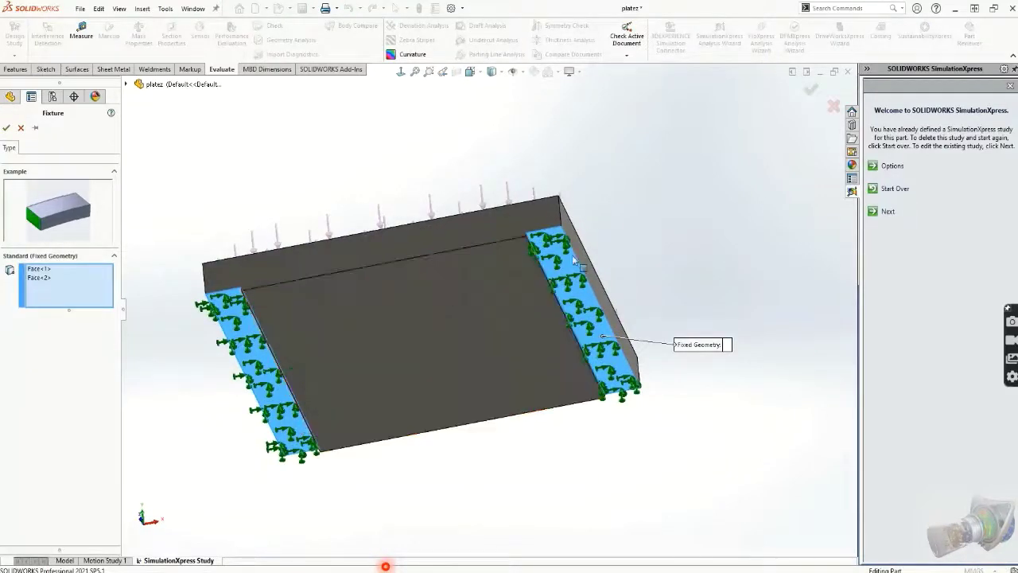
{"action": "left_click", "coordinate": [6, 127]}
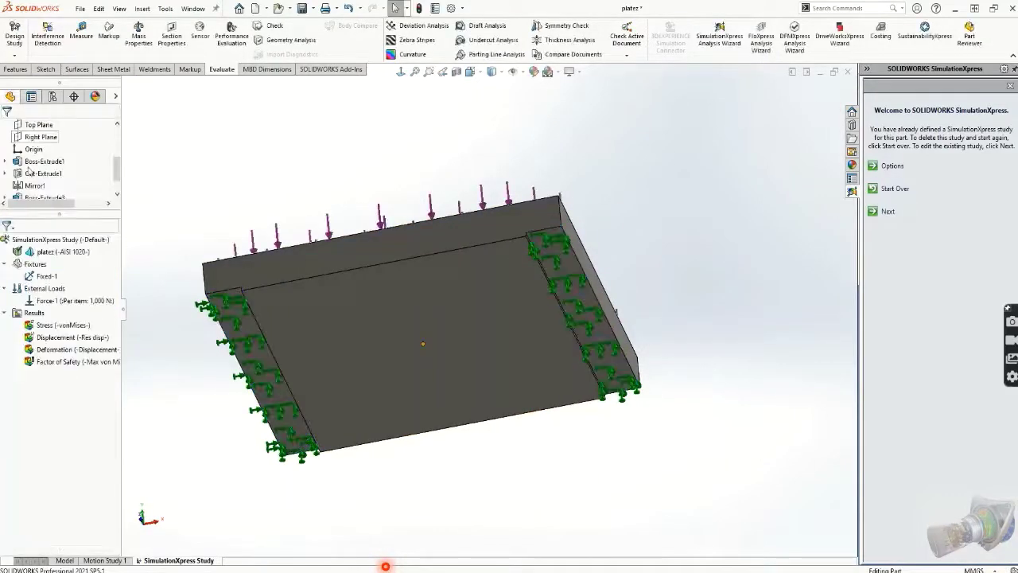
- Check the 1000 N normal force on platez's upper plate face, keeping its settings
{"action": "double_click", "coordinate": [76, 299]}
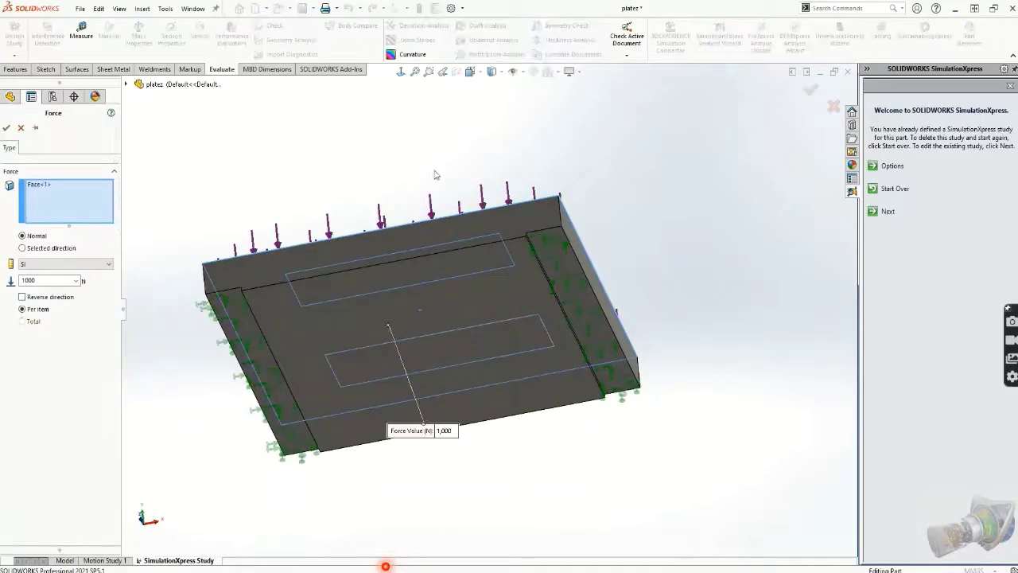
{"action": "middle_click_drag", "start_coordinate": [436, 175], "coordinate": [437, 311]}
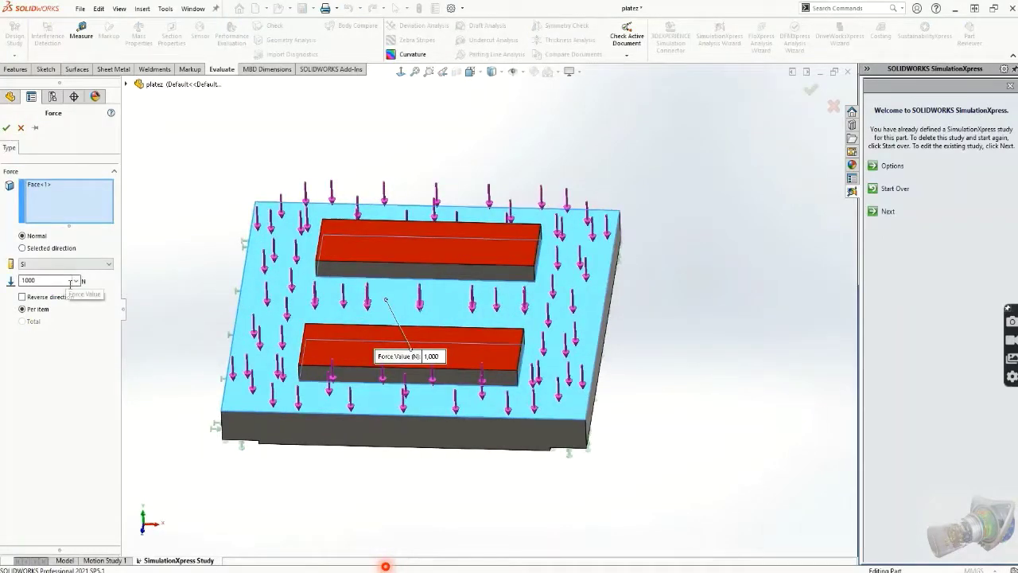
{"action": "left_click", "coordinate": [6, 128]}
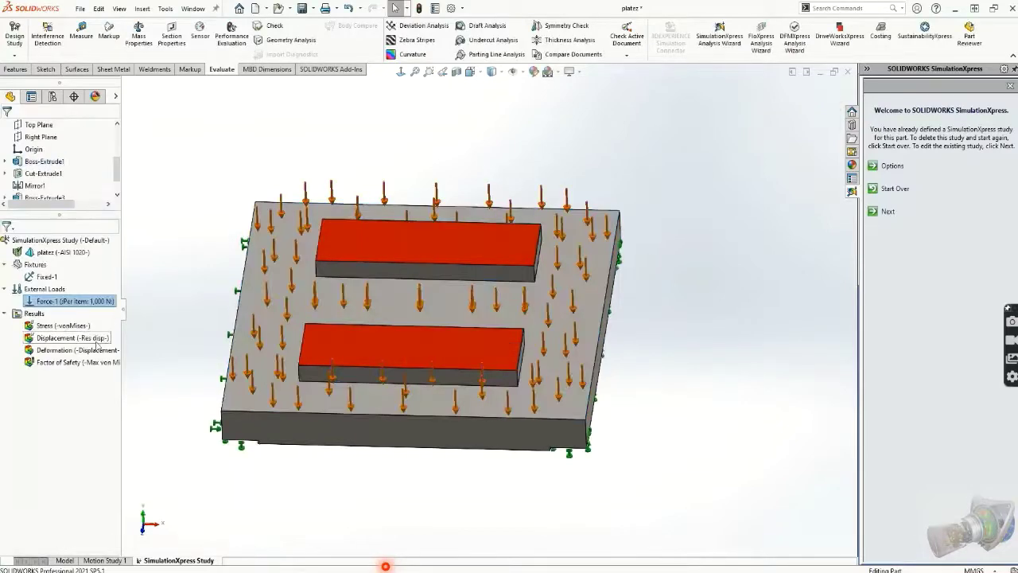
{"action": "left_click", "coordinate": [271, 286]}
- Switch to platey, open its SimulationXpress study and check its fixed support and 1,000 N force
{"action": "mouse_move", "coordinate": [385, 567]}
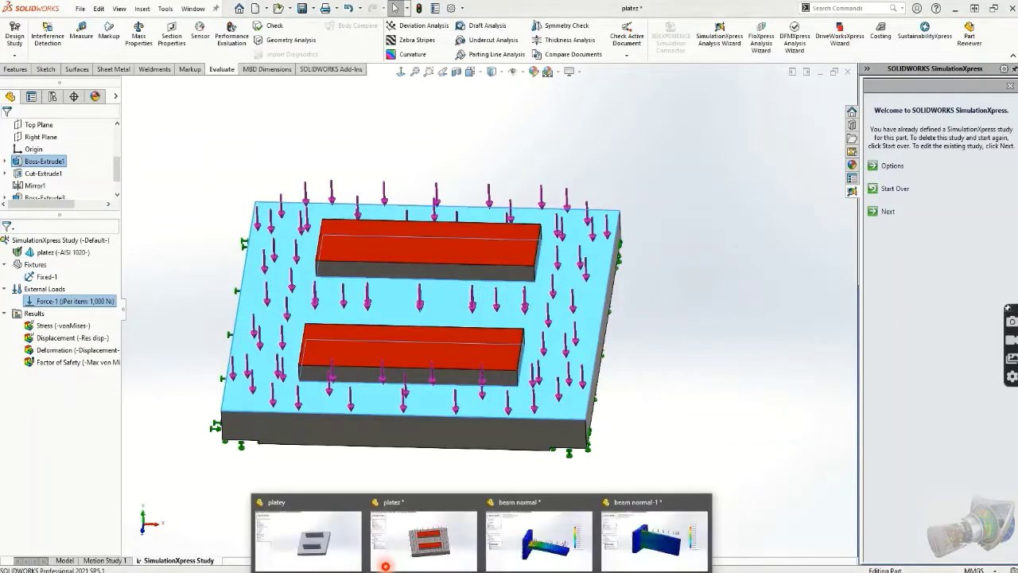
{"action": "left_click", "coordinate": [308, 537]}
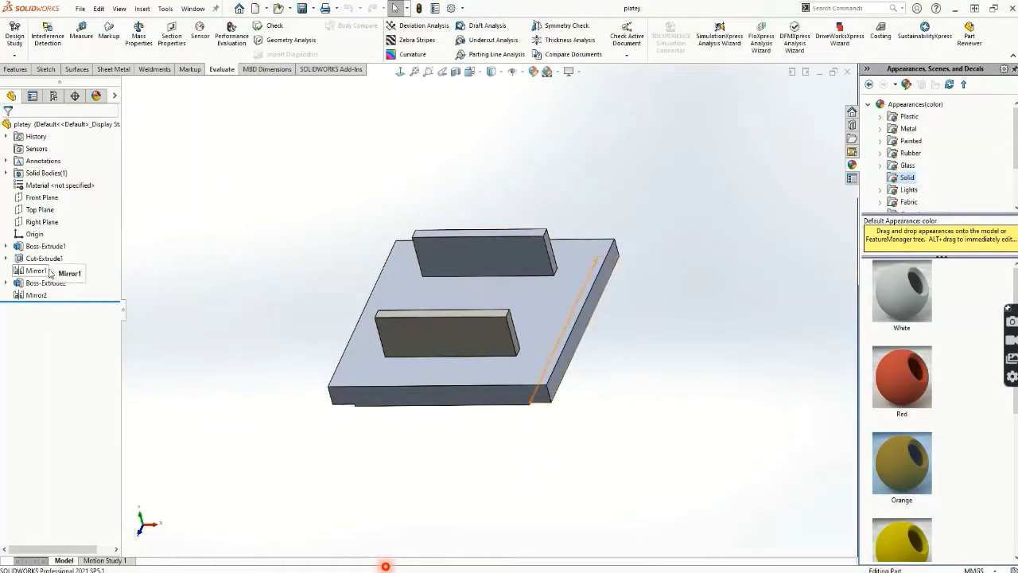
{"action": "left_click", "coordinate": [719, 35]}
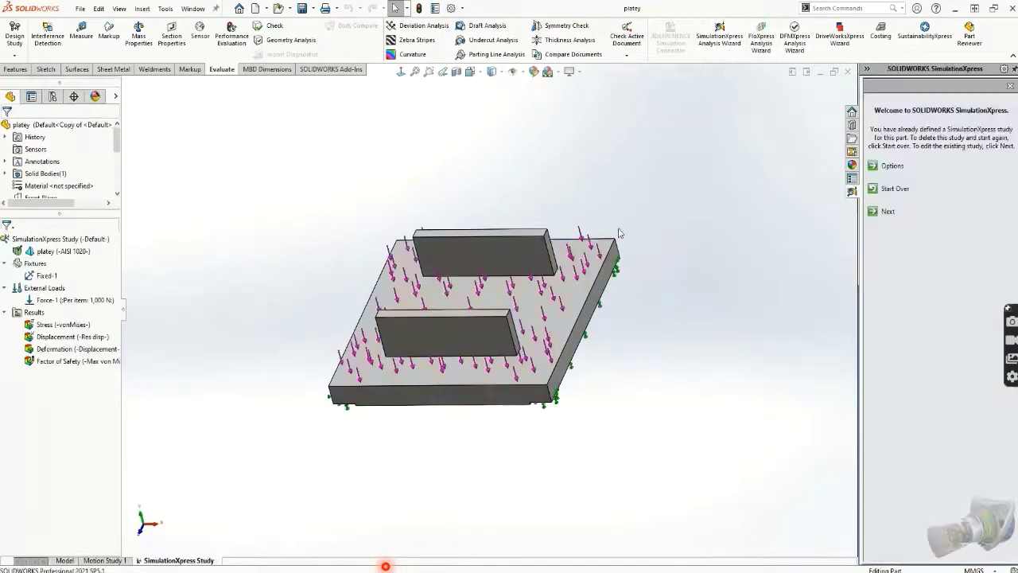
{"action": "left_click", "coordinate": [55, 278]}
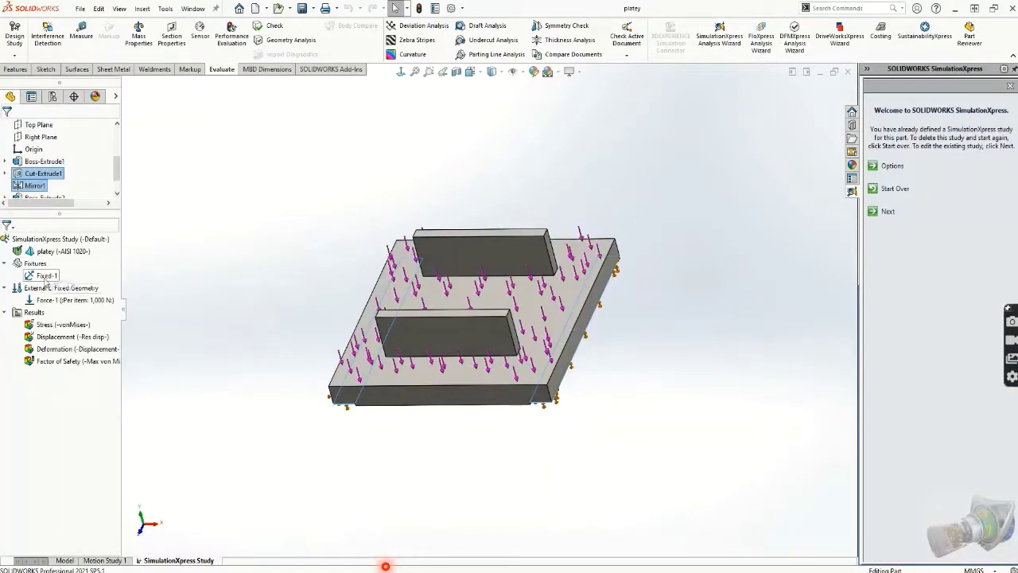
{"action": "left_click", "coordinate": [45, 279]}
{"action": "middle_click_drag", "start_coordinate": [357, 464], "coordinate": [310, 356]}
{"action": "left_click", "coordinate": [68, 302]}
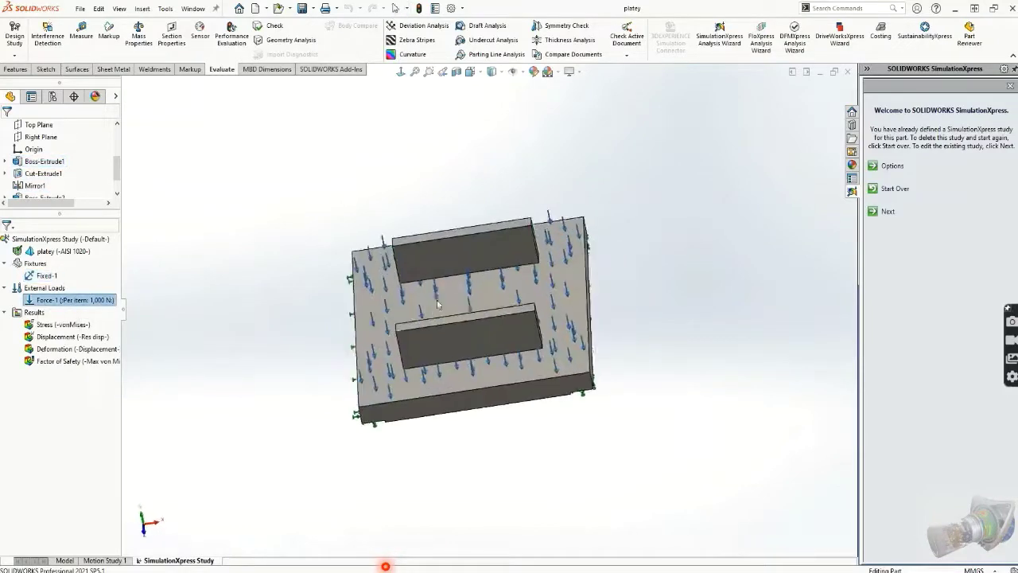
{"action": "left_click", "coordinate": [180, 286]}
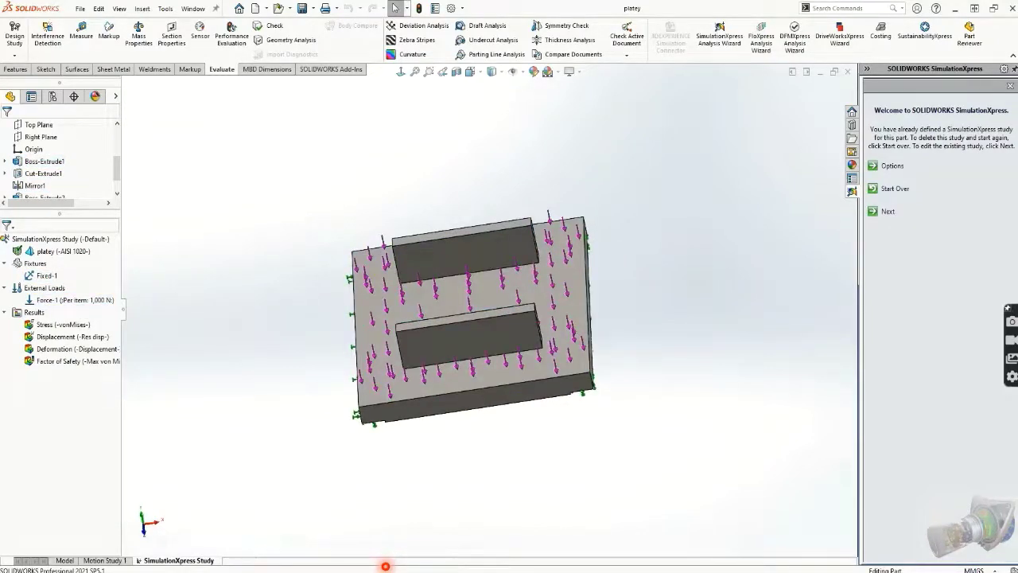
- Compare the resultant displacement plots of the platez and platey parts, ending on platey
{"action": "left_click", "coordinate": [385, 566]}
{"action": "left_click", "coordinate": [60, 337]}
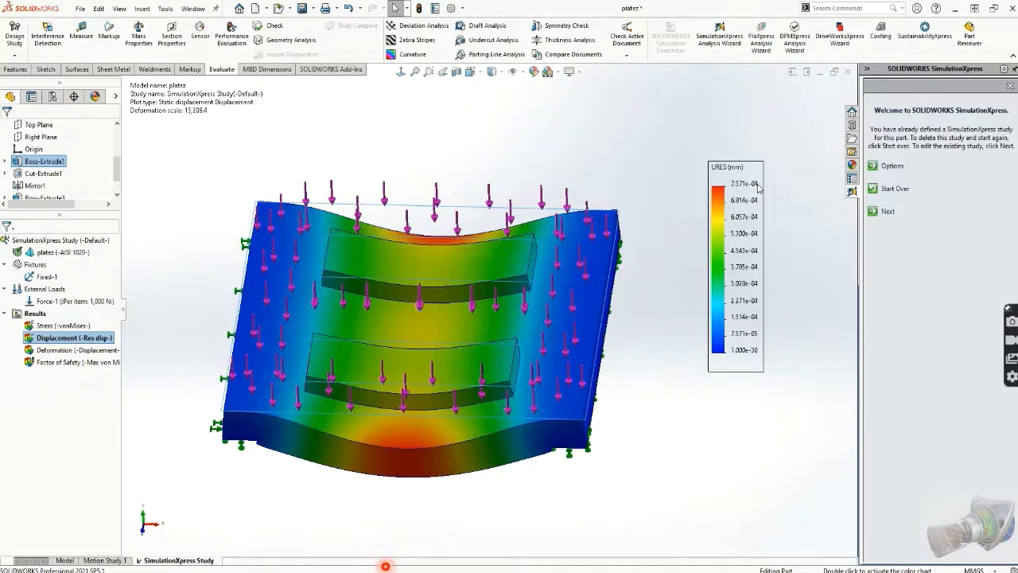
{"action": "mouse_move", "coordinate": [385, 566]}
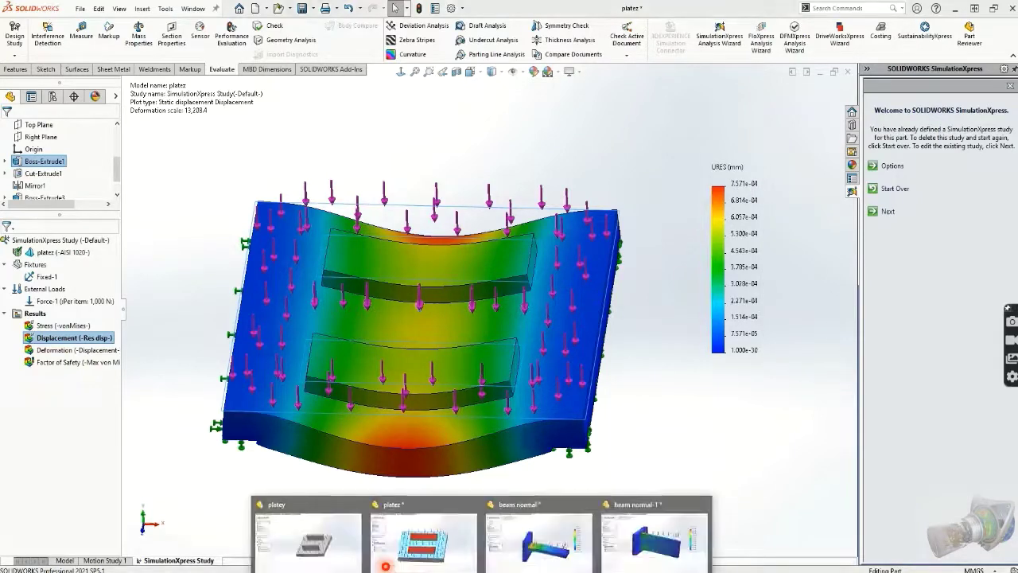
{"action": "left_click", "coordinate": [321, 553]}
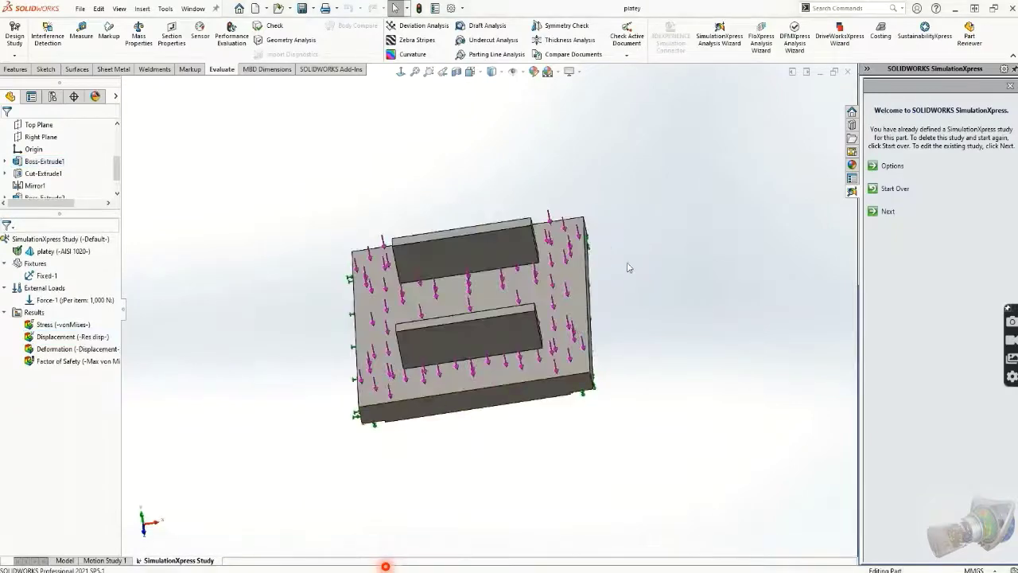
{"action": "double_click", "coordinate": [69, 337]}
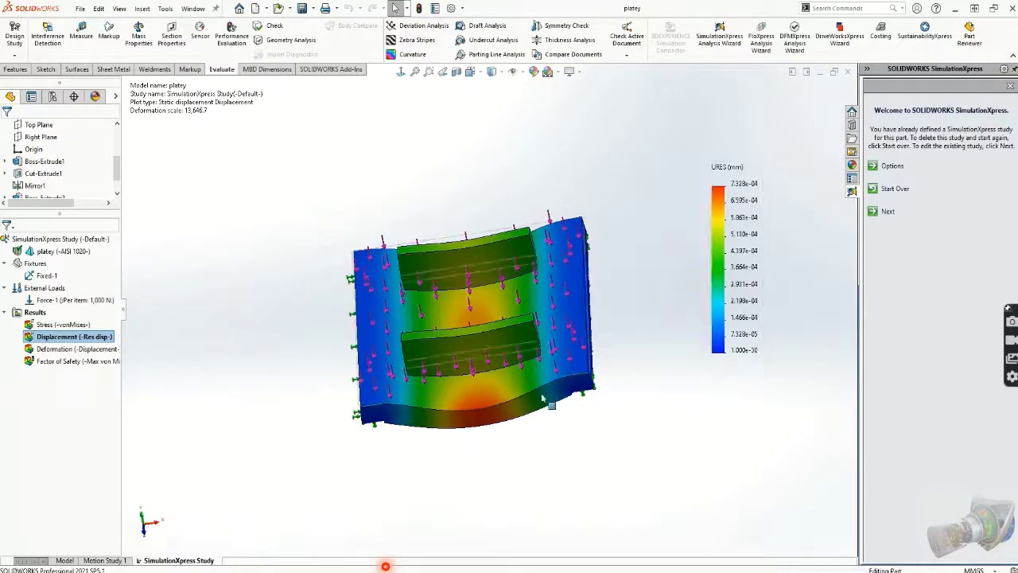
- Examine platey's resultant displacement plot up close from several angles, covering the upright ribs and the plate's bent front edge
{"action": "scroll", "coordinate": [465, 450], "scroll_direction": "down", "scroll_amount": 2}
{"action": "scroll", "coordinate": [602, 159], "scroll_direction": "down", "scroll_amount": 1}
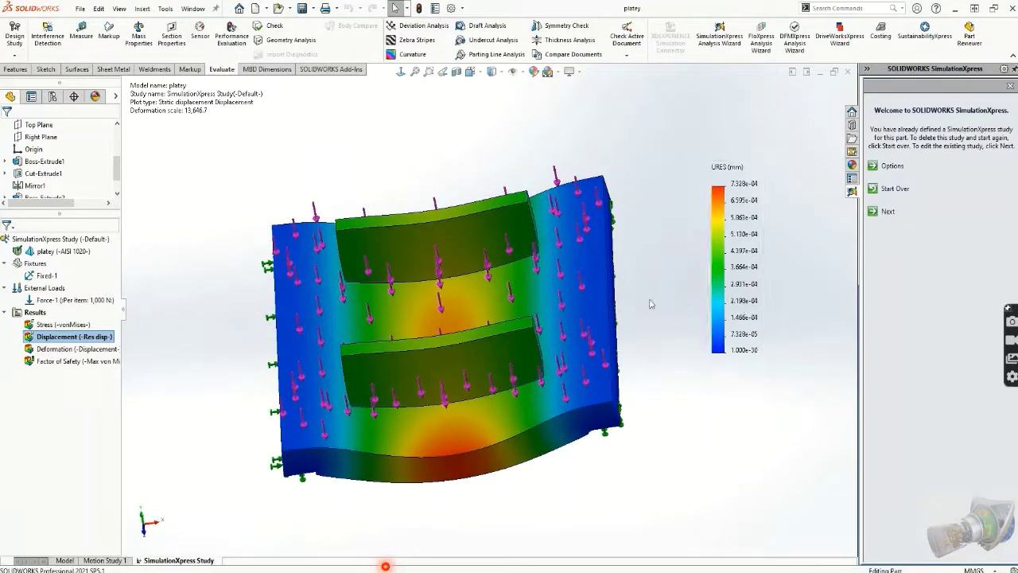
{"action": "mouse_move", "coordinate": [365, 254]}
{"action": "middle_mouse_down"}
{"action": "mouse_move", "coordinate": [379, 301]}
{"action": "mouse_move", "coordinate": [375, 256]}
{"action": "middle_mouse_up"}
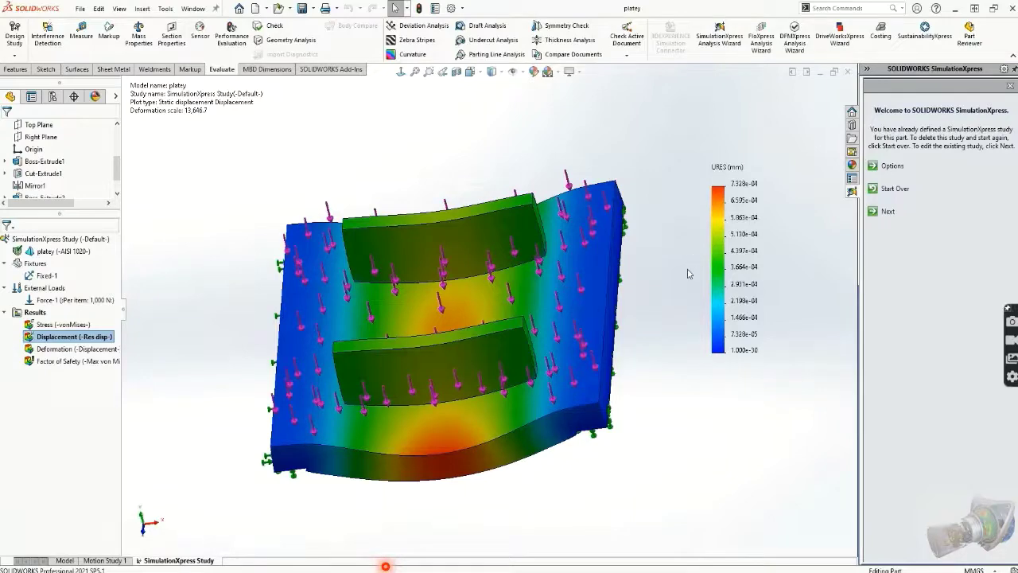
{"action": "middle_click_drag", "start_coordinate": [683, 300], "coordinate": [525, 372]}
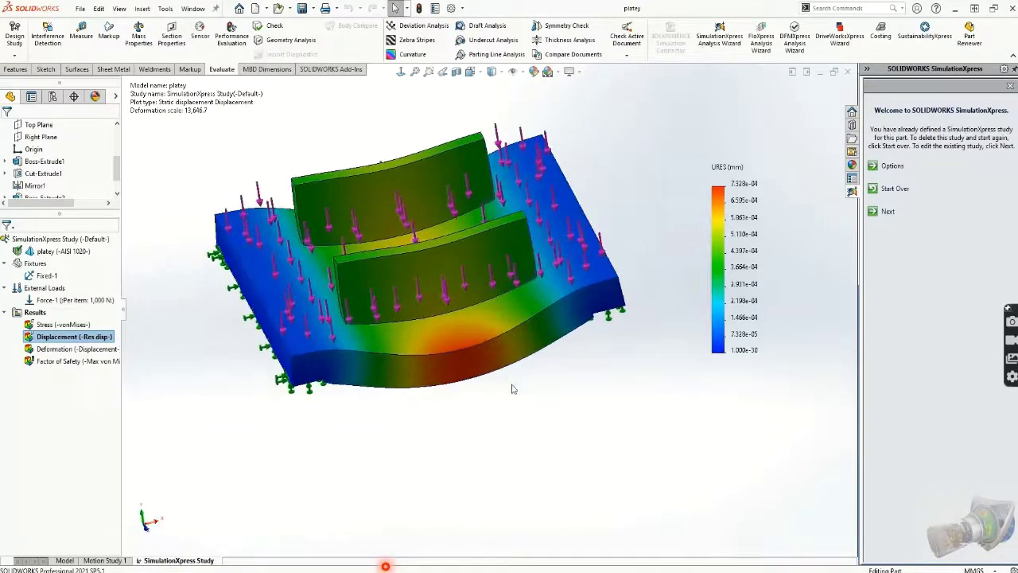
{"action": "scroll", "coordinate": [387, 157], "scroll_direction": "up", "scroll_amount": 1}
{"action": "scroll", "coordinate": [387, 159], "scroll_direction": "down", "scroll_amount": 1}
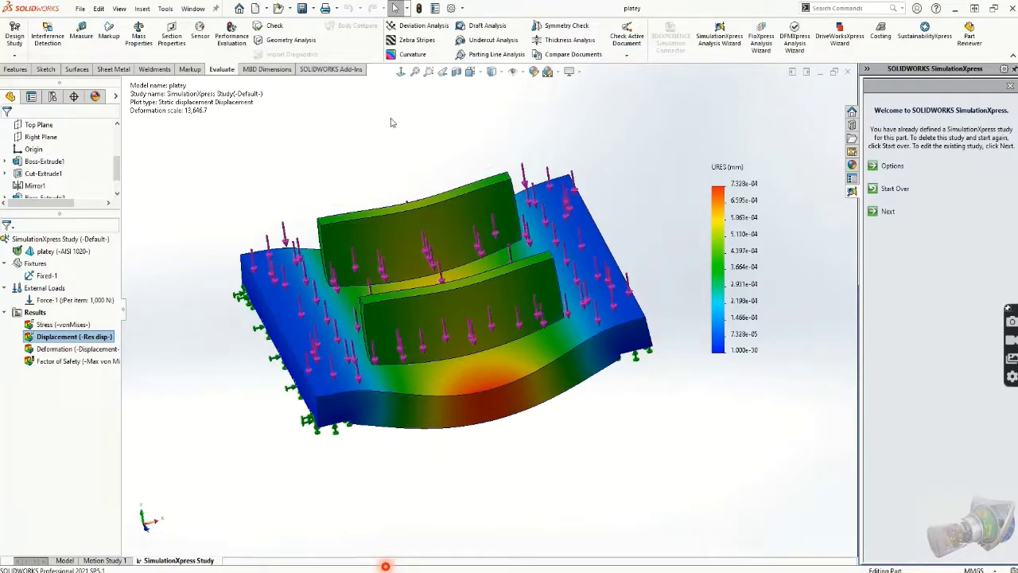
{"action": "mouse_move", "coordinate": [452, 4]}
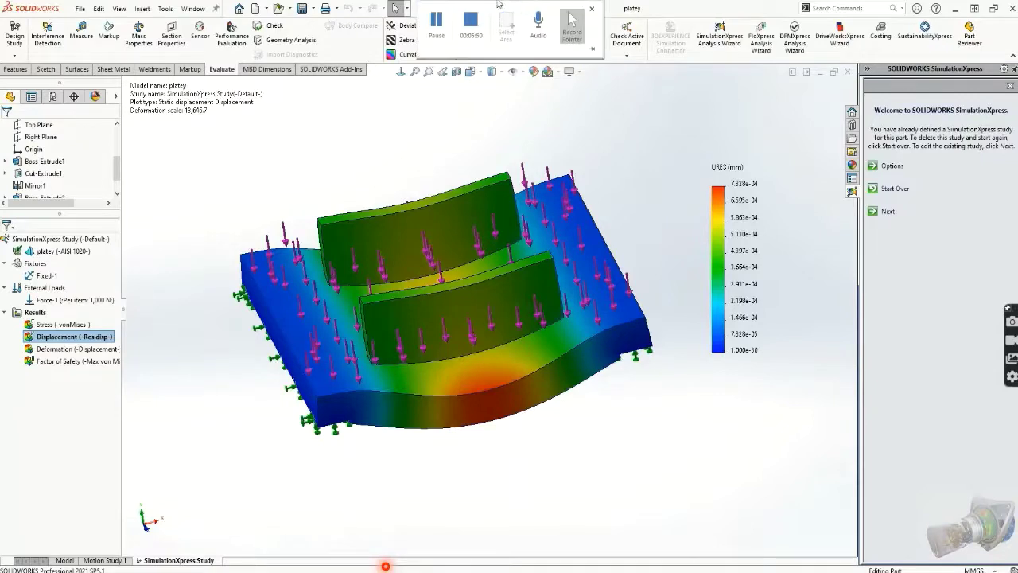
{"action": "left_click", "coordinate": [470, 23]}
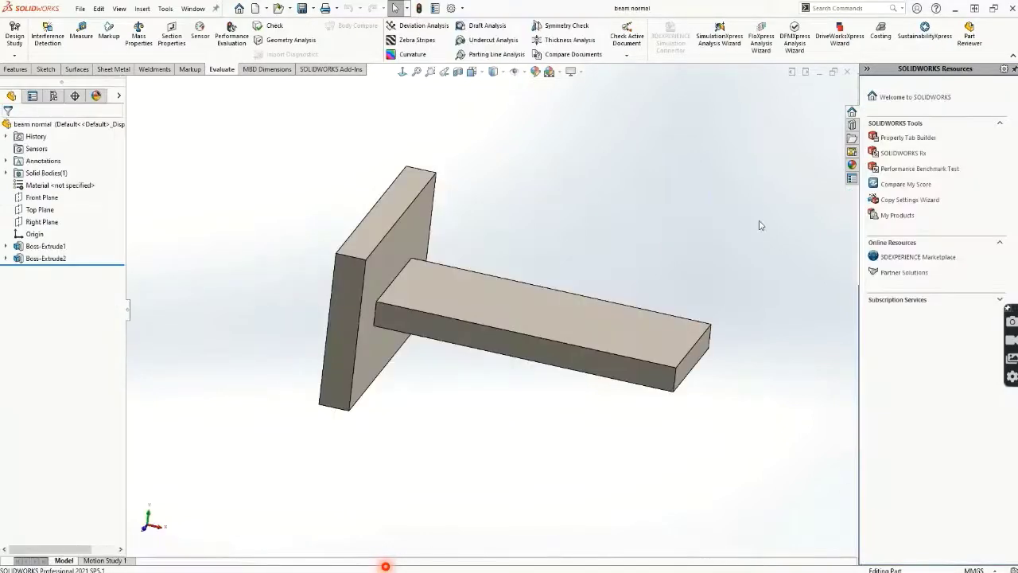